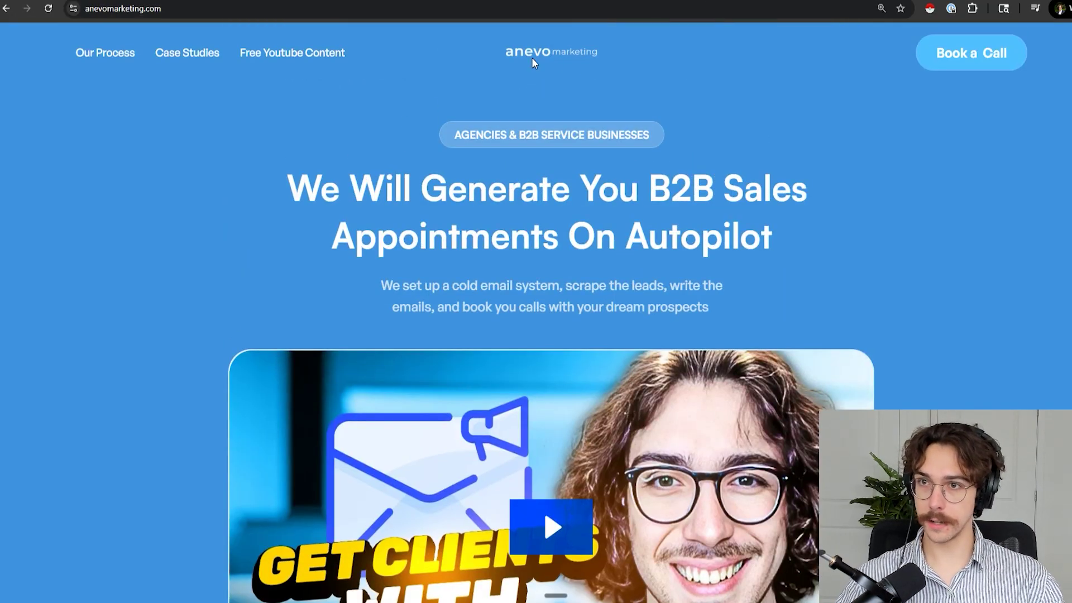
{"action": "scroll", "coordinate": [594, 94], "scroll_direction": "down", "scroll_amount": 5}
{"action": "scroll", "coordinate": [748, 147], "scroll_direction": "down", "scroll_amount": 10}
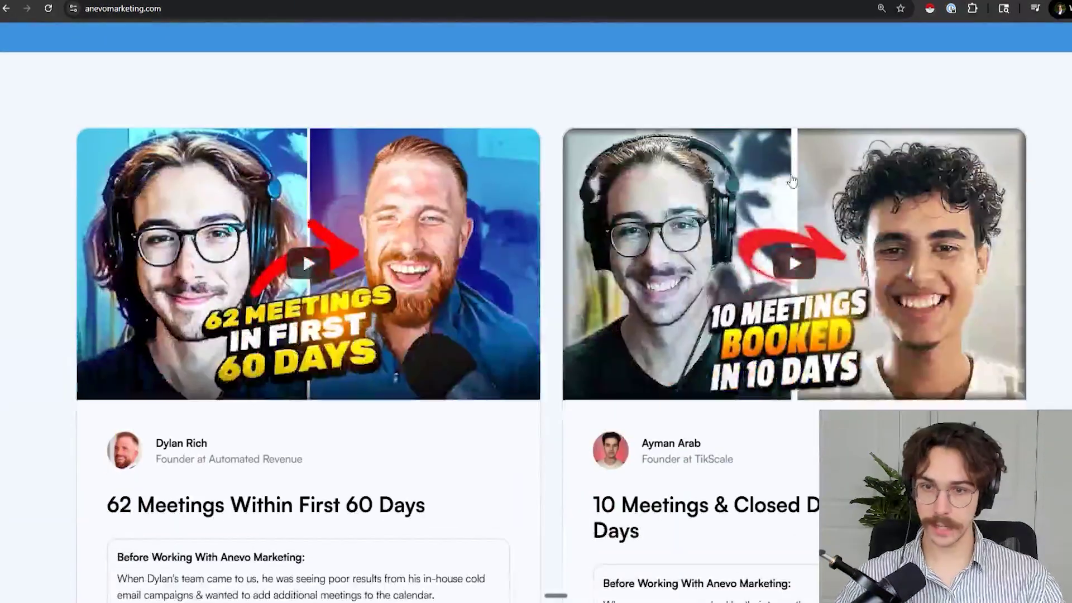
{"action": "scroll", "coordinate": [601, 356], "scroll_direction": "down", "scroll_amount": 2}
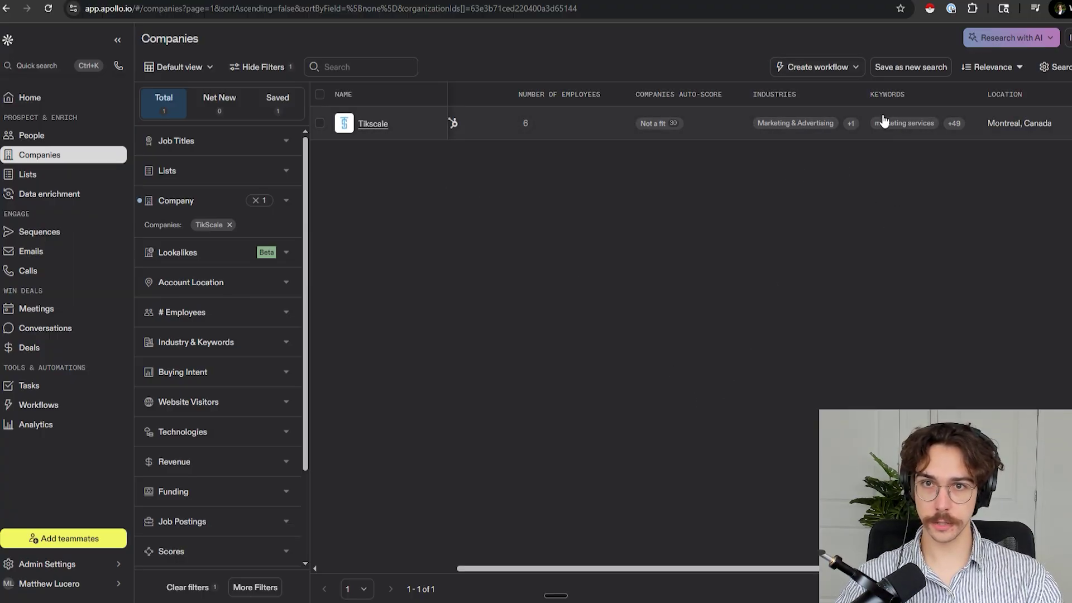
Review TikScale's full keyword list, then move to the People search and highlight the founder's title
{"action": "left_click", "coordinate": [954, 130]}
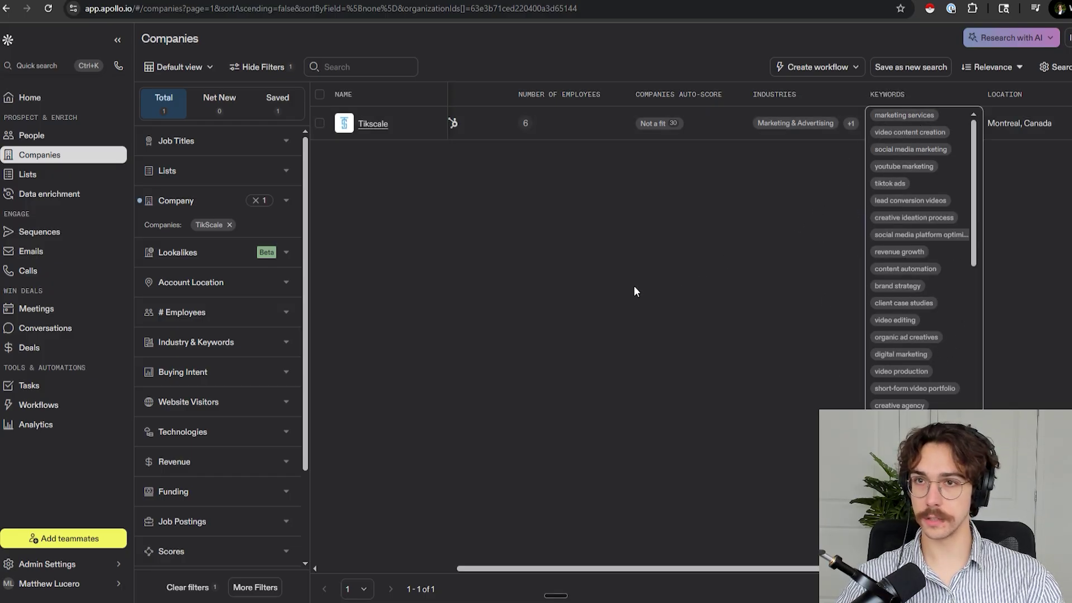
{"action": "left_click", "coordinate": [597, 282]}
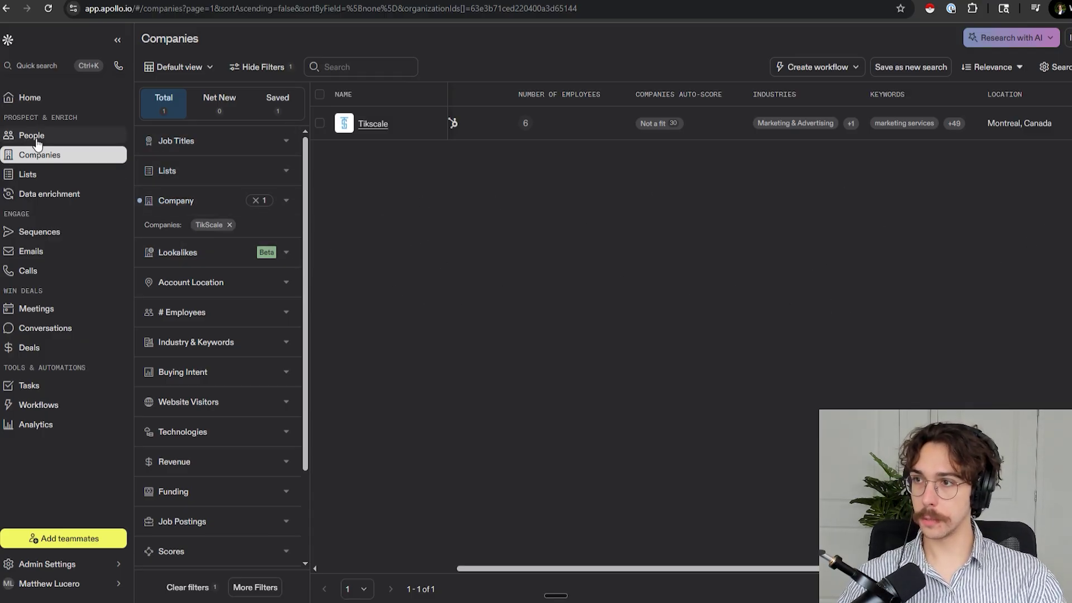
{"action": "left_click", "coordinate": [57, 135]}
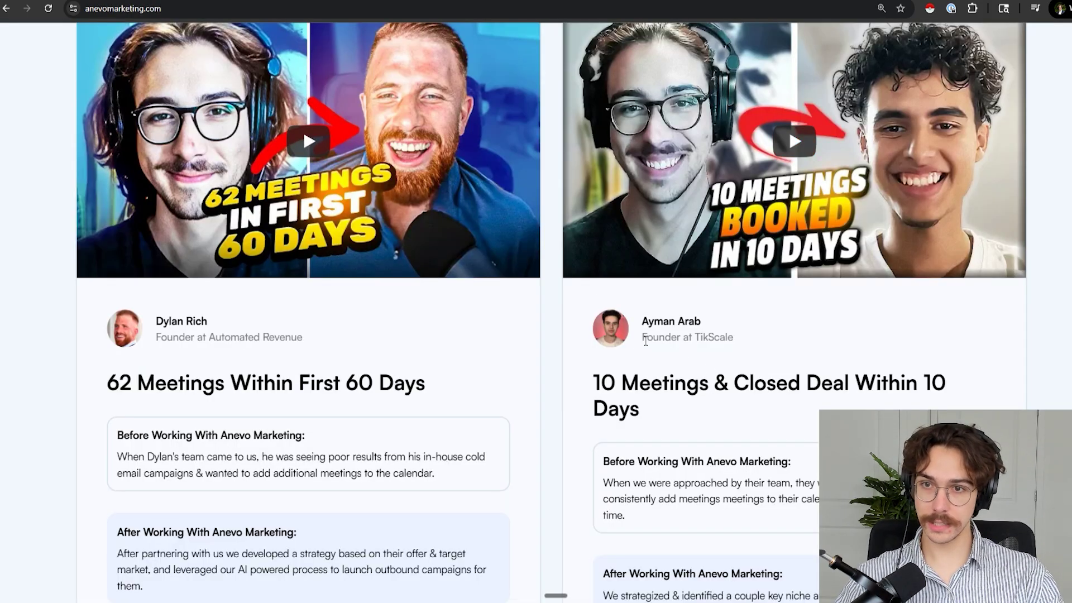
{"action": "left_click_drag", "start_coordinate": [644, 336], "coordinate": [709, 338]}
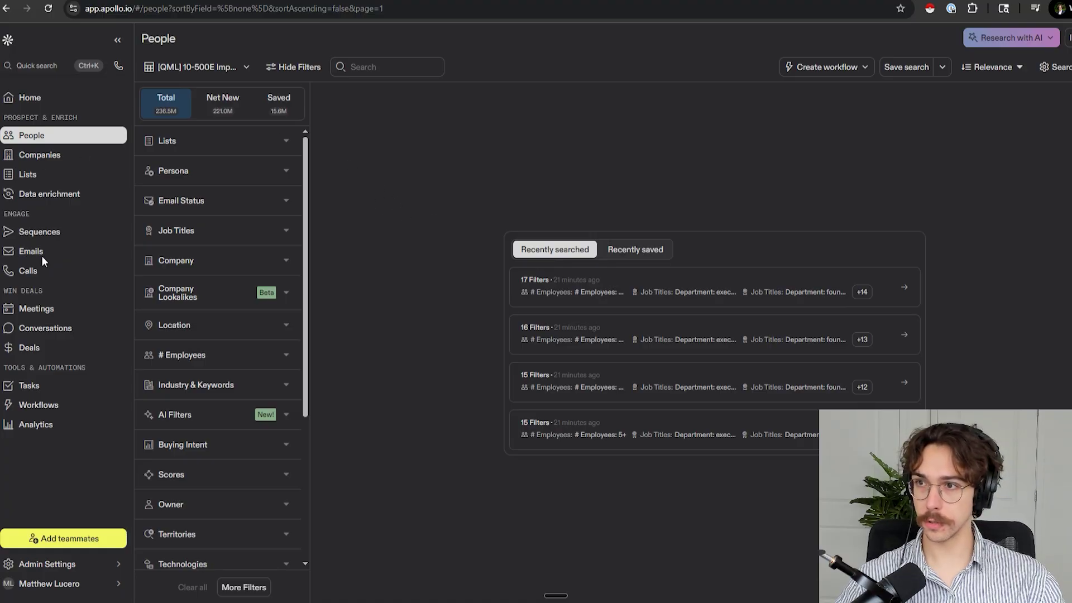
Filter Email Status to include both Verified and Unverified emails
{"action": "left_click", "coordinate": [182, 201]}
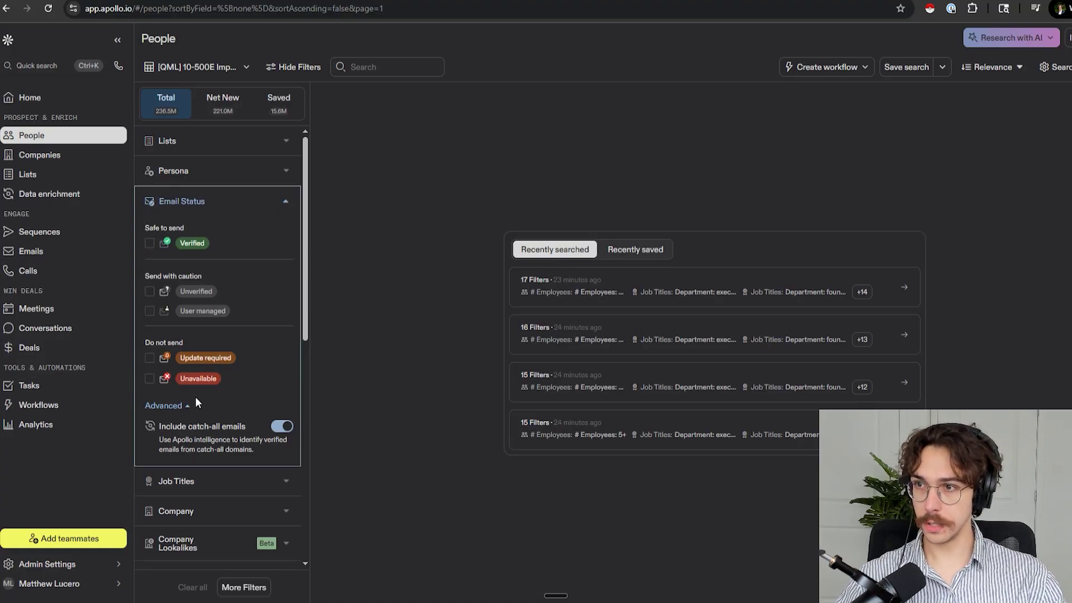
{"action": "left_click", "coordinate": [150, 244]}
{"action": "left_click", "coordinate": [150, 291]}
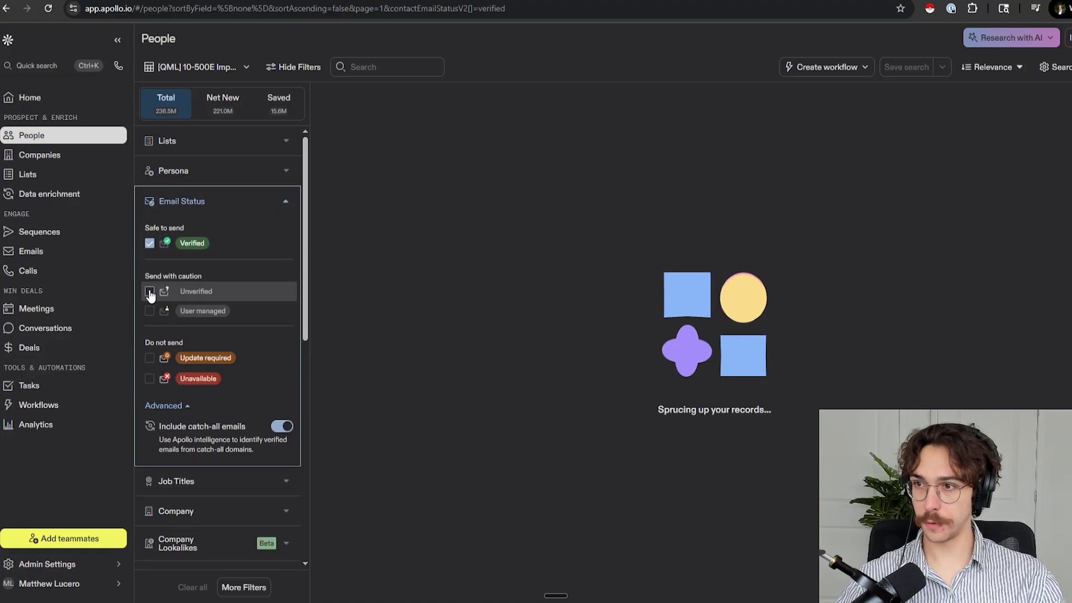
{"action": "left_click", "coordinate": [286, 204]}
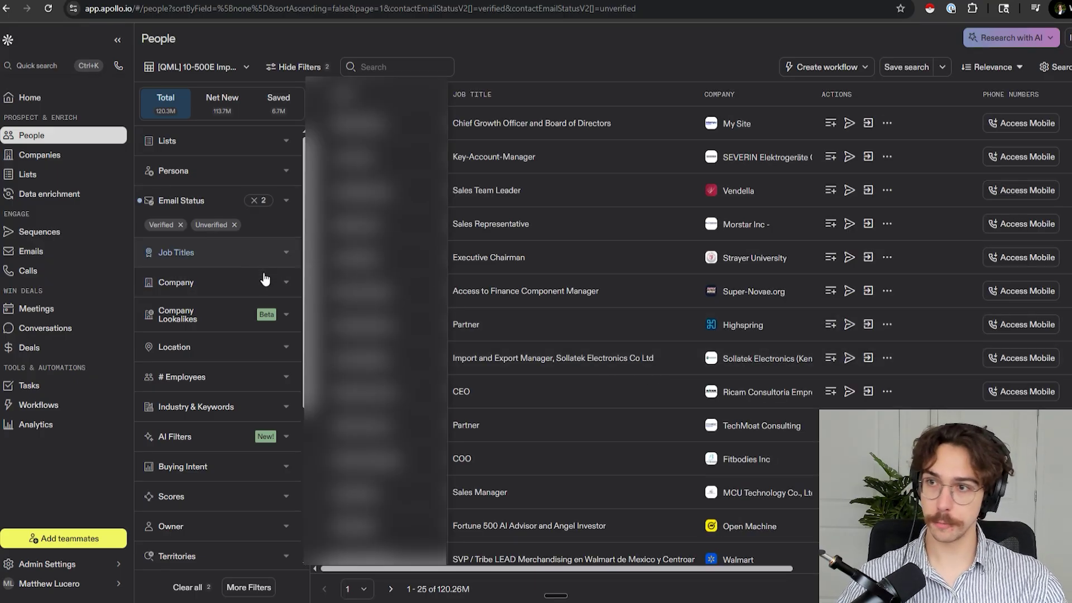
Filter Management Level to Owner, Founder, C suite, Partner, VP, Head and Director
{"action": "left_click", "coordinate": [262, 253]}
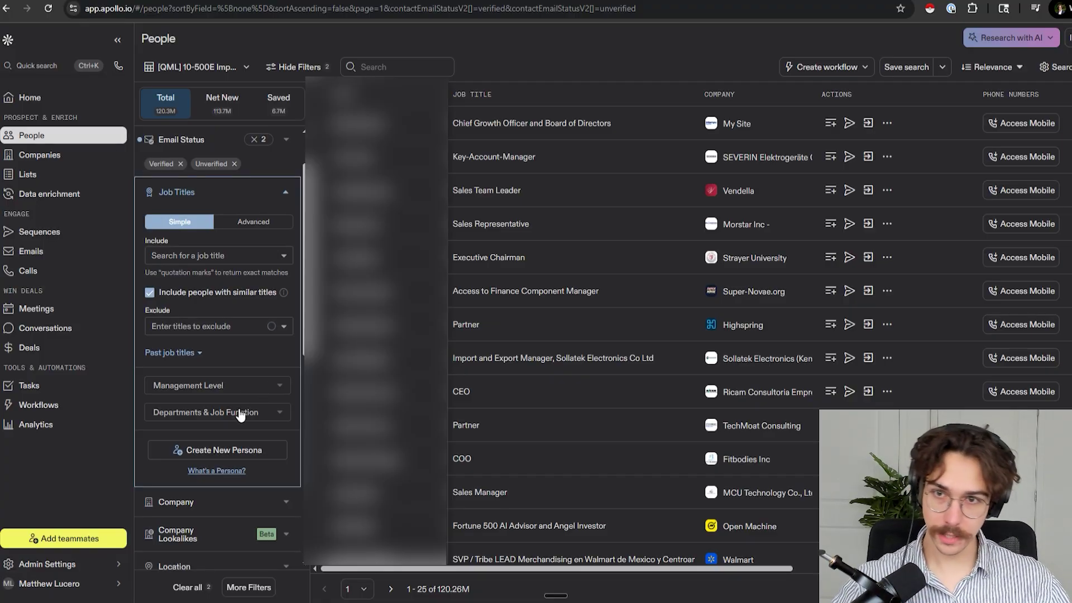
{"action": "scroll", "coordinate": [280, 393], "scroll_direction": "down", "scroll_amount": 1}
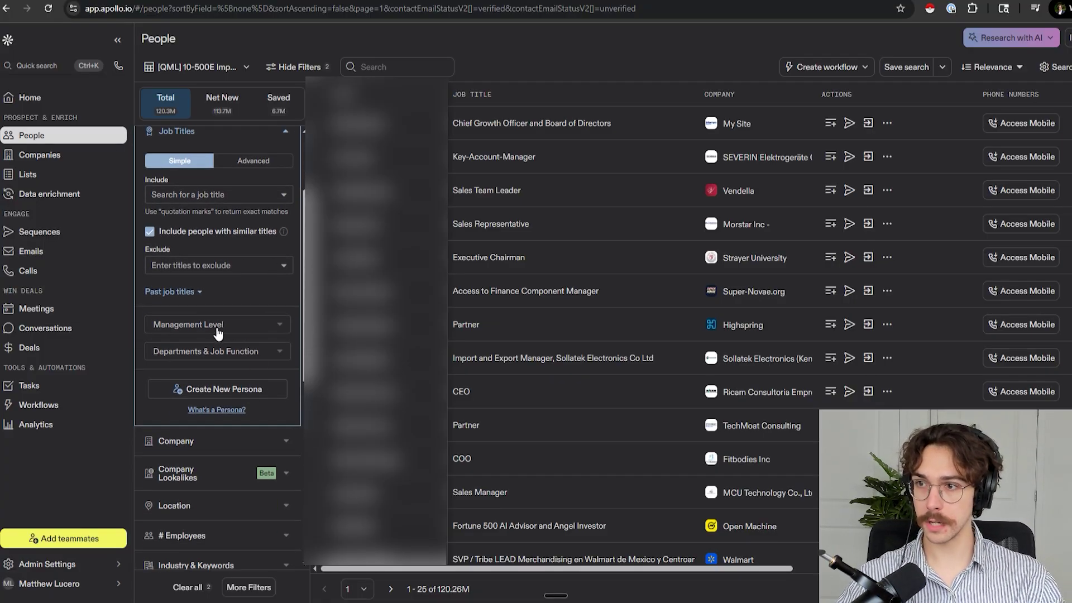
{"action": "left_click", "coordinate": [280, 325]}
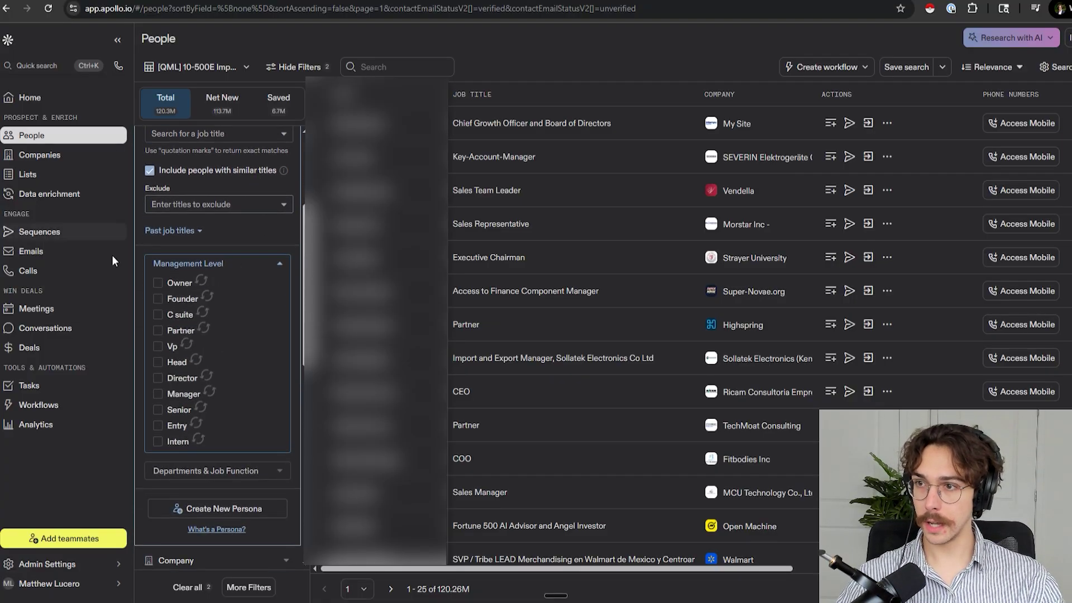
{"action": "left_click", "coordinate": [180, 283]}
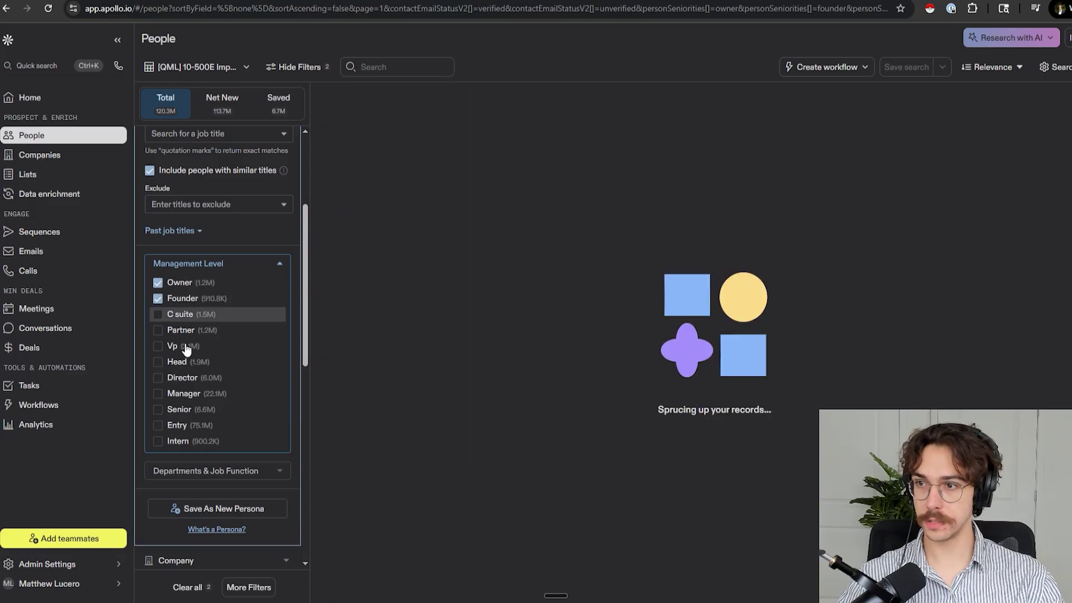
{"action": "left_click", "coordinate": [182, 362]}
{"action": "left_click", "coordinate": [185, 378]}
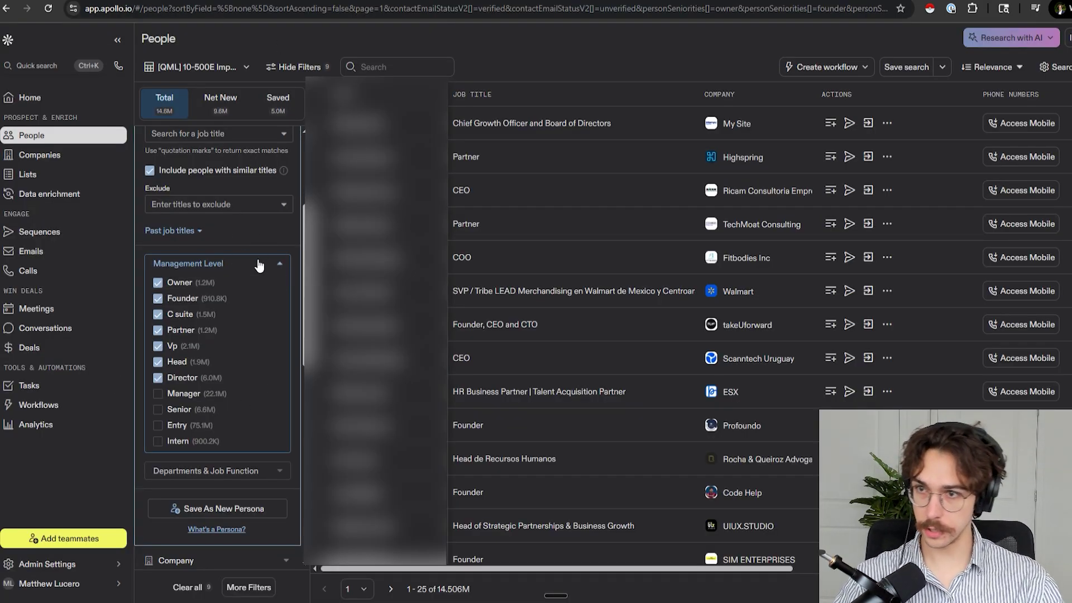
{"action": "scroll", "coordinate": [258, 293], "scroll_direction": "down", "scroll_amount": 2}
Add job functions Executive, Founder, Sales Leader, Marketing Executive and the Sales department
{"action": "left_click", "coordinate": [235, 429]}
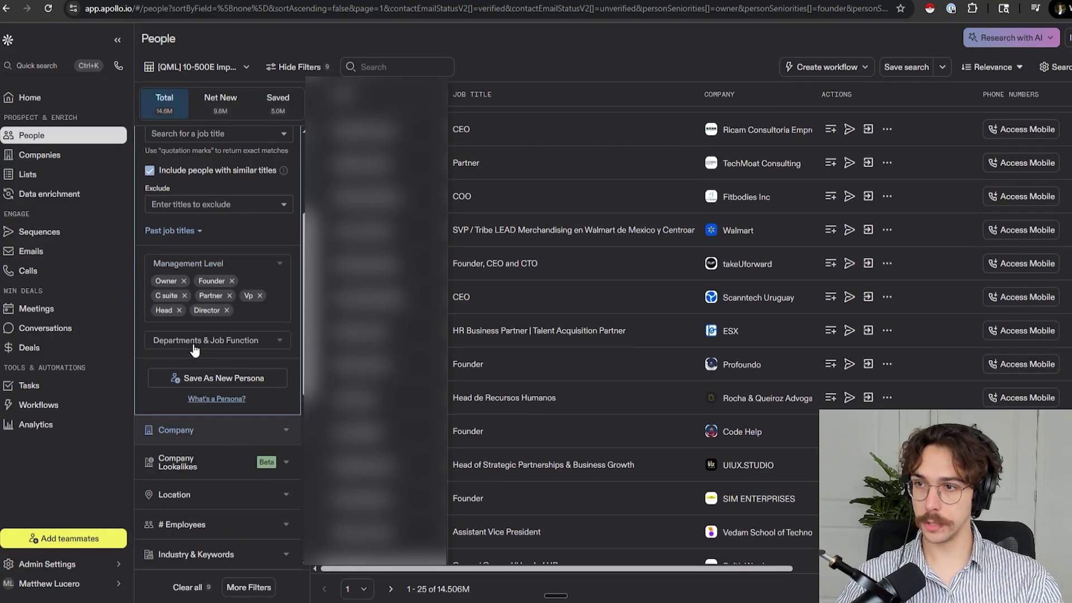
{"action": "left_click", "coordinate": [157, 344]}
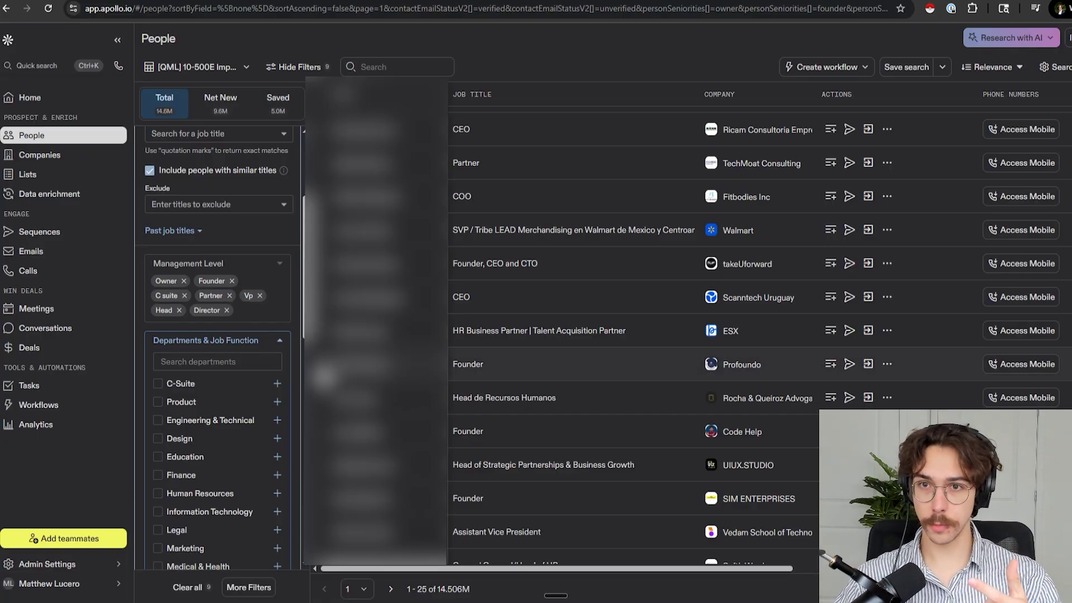
{"action": "scroll", "coordinate": [176, 333], "scroll_direction": "down", "scroll_amount": 1}
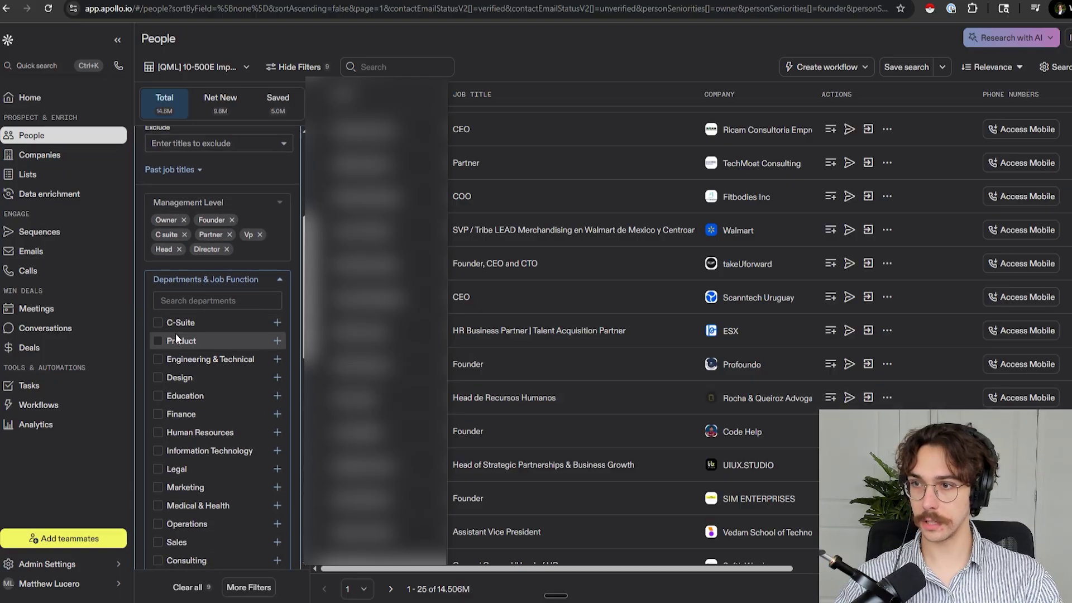
{"action": "left_click", "coordinate": [277, 323]}
{"action": "scroll", "coordinate": [268, 327], "scroll_direction": "down", "scroll_amount": 1}
{"action": "left_click", "coordinate": [186, 281]}
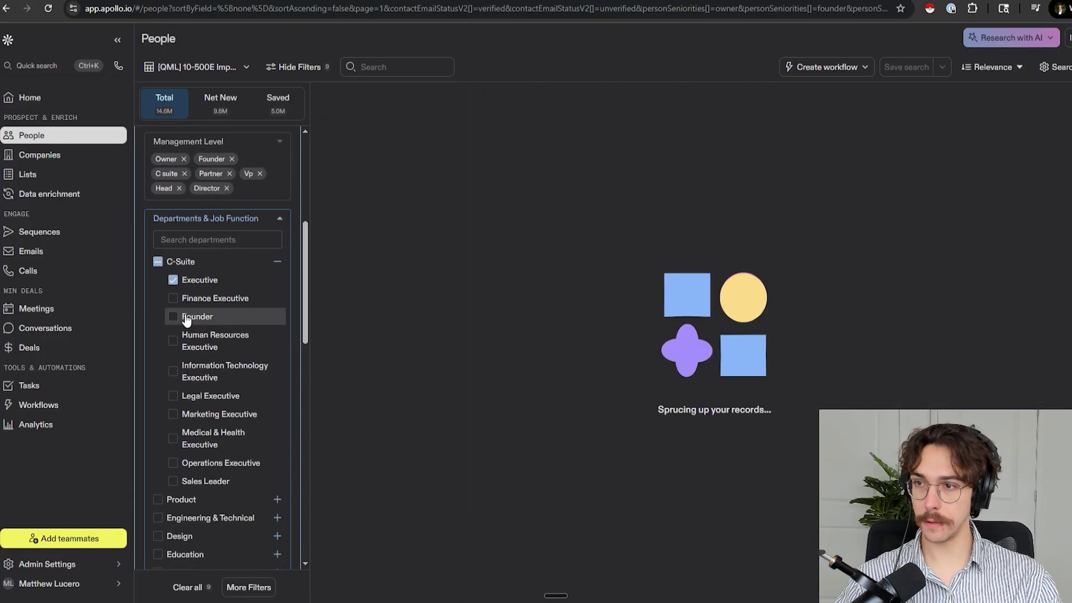
{"action": "left_click", "coordinate": [187, 318]}
{"action": "left_click", "coordinate": [187, 483]}
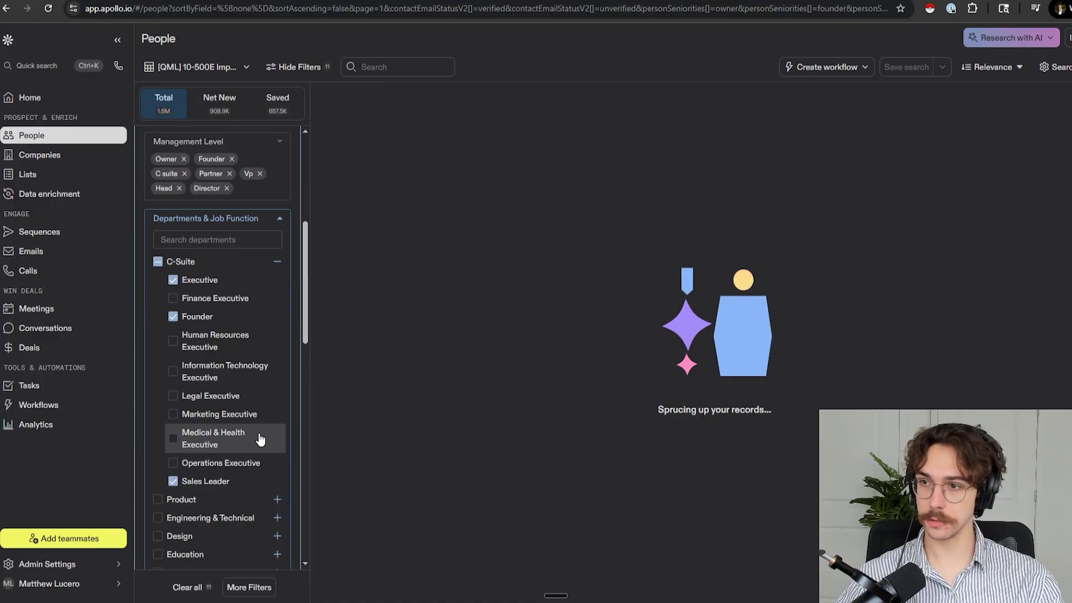
{"action": "left_click", "coordinate": [260, 439]}
{"action": "left_click", "coordinate": [235, 415]}
{"action": "left_click", "coordinate": [277, 262]}
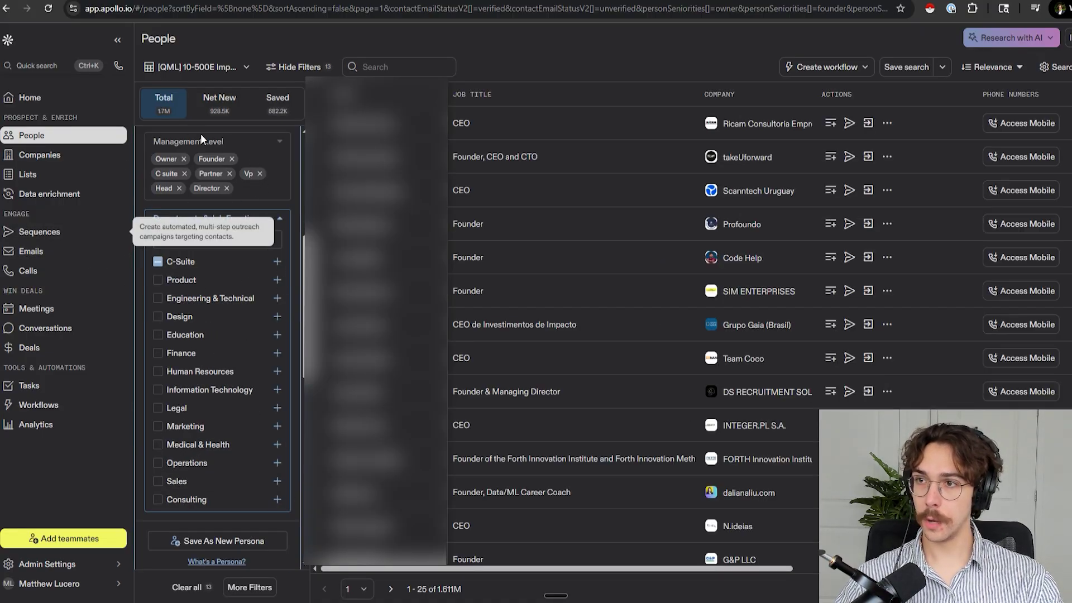
{"action": "scroll", "coordinate": [176, 327], "scroll_direction": "down", "scroll_amount": 1}
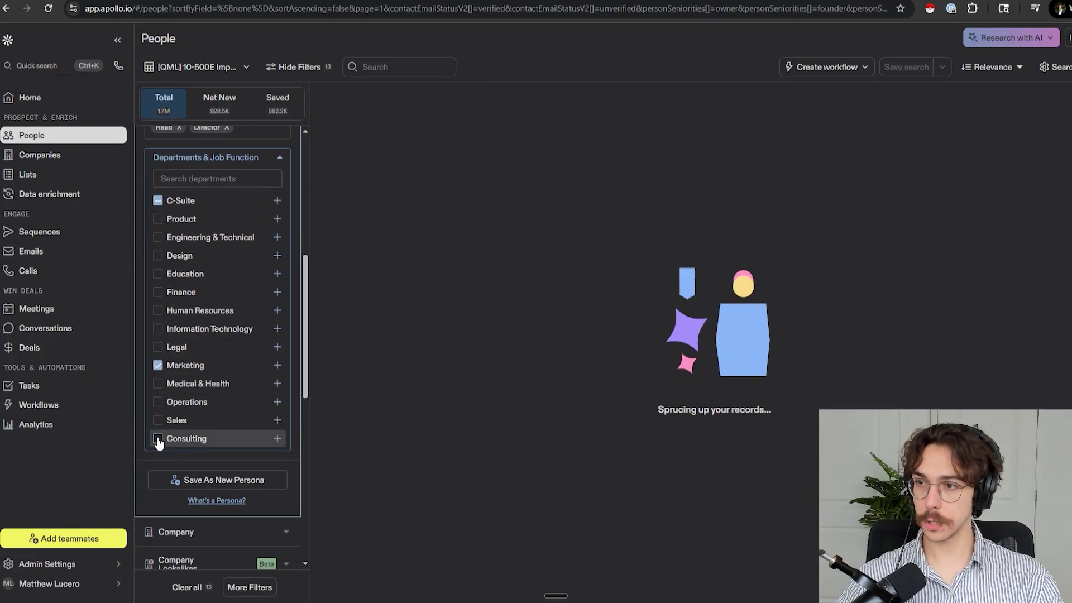
{"action": "left_click", "coordinate": [158, 420]}
{"action": "scroll", "coordinate": [256, 444], "scroll_direction": "up", "scroll_amount": 1}
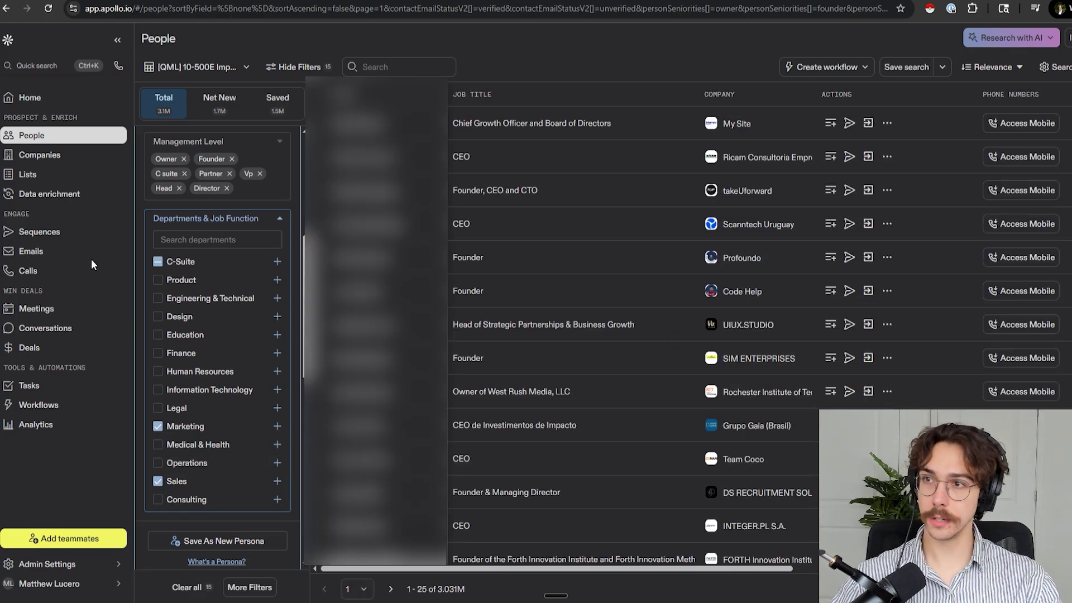
{"action": "left_click", "coordinate": [276, 219]}
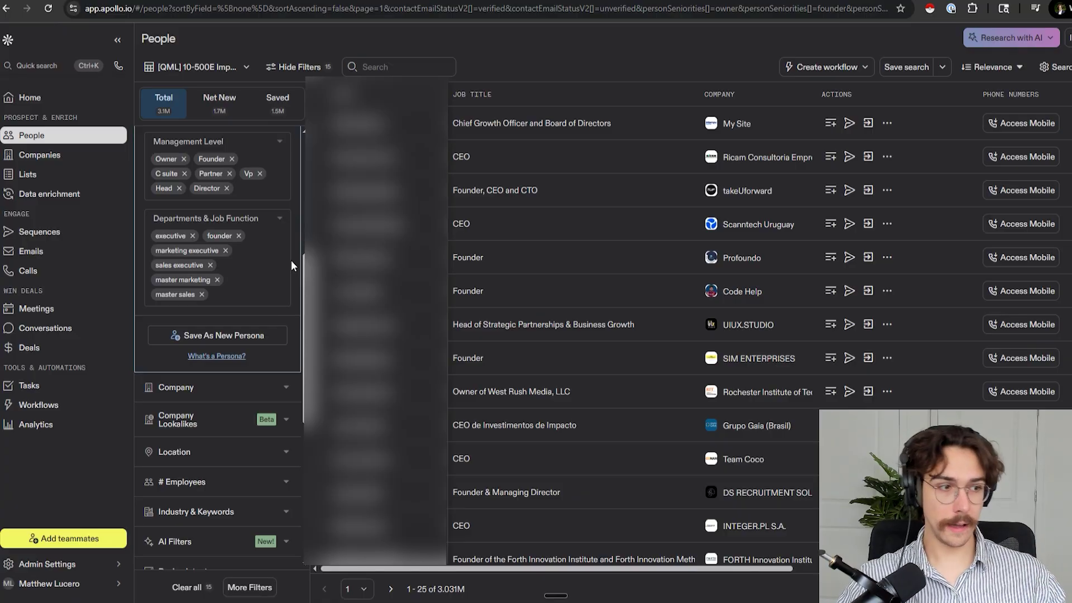
{"action": "scroll", "coordinate": [280, 262], "scroll_direction": "down", "scroll_amount": 2}
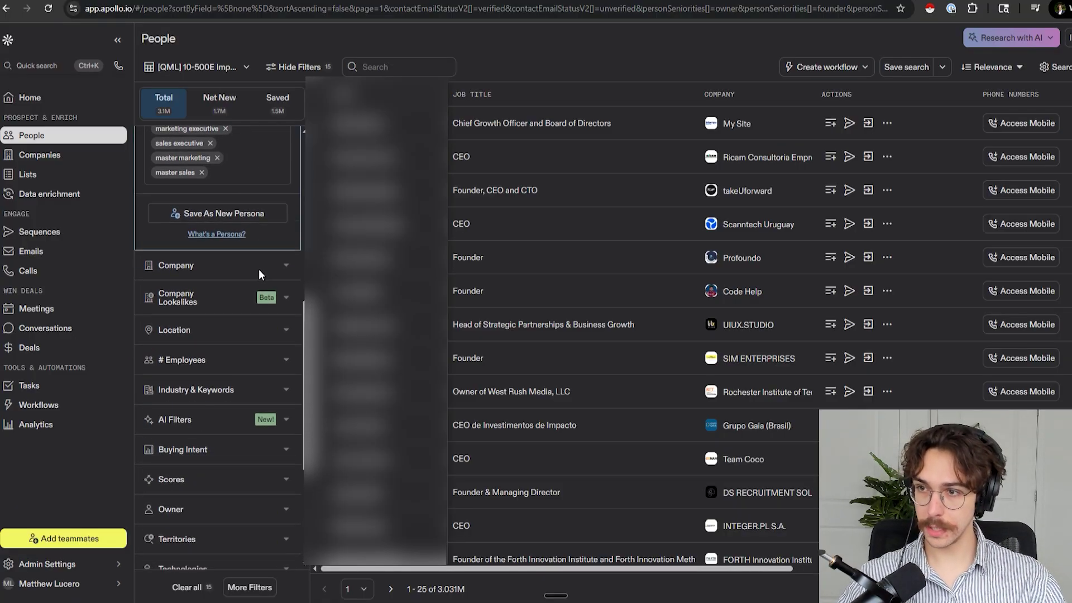
Limit # Employees to a custom range of 5 to 100
{"action": "left_click", "coordinate": [189, 355]}
{"action": "scroll", "coordinate": [185, 377], "scroll_direction": "up", "scroll_amount": 2}
{"action": "scroll", "coordinate": [195, 329], "scroll_direction": "up", "scroll_amount": 1}
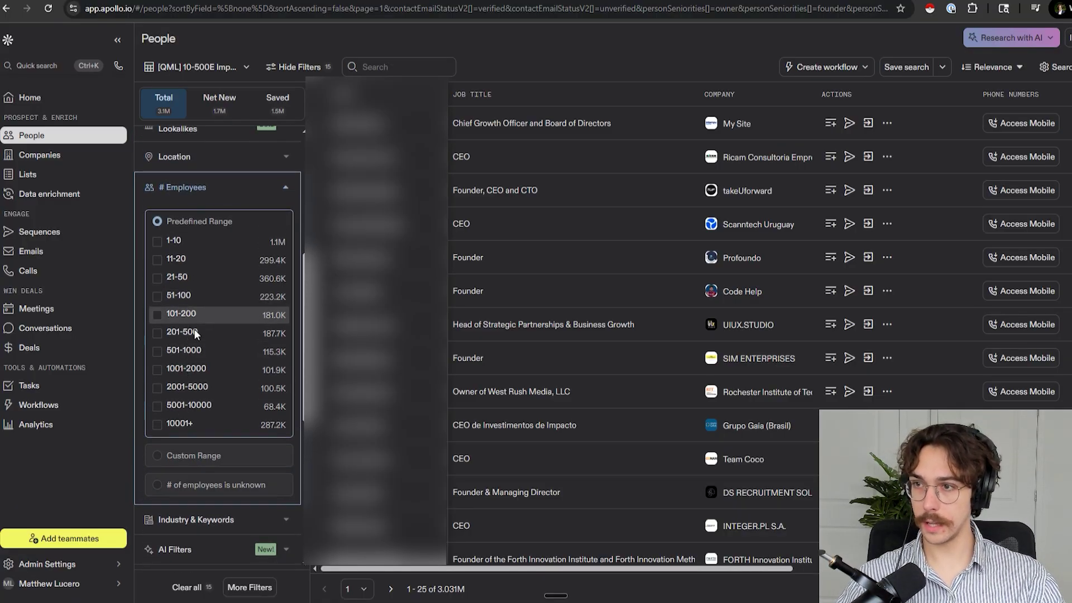
{"action": "left_click", "coordinate": [195, 456]}
{"action": "left_click", "coordinate": [174, 273]}
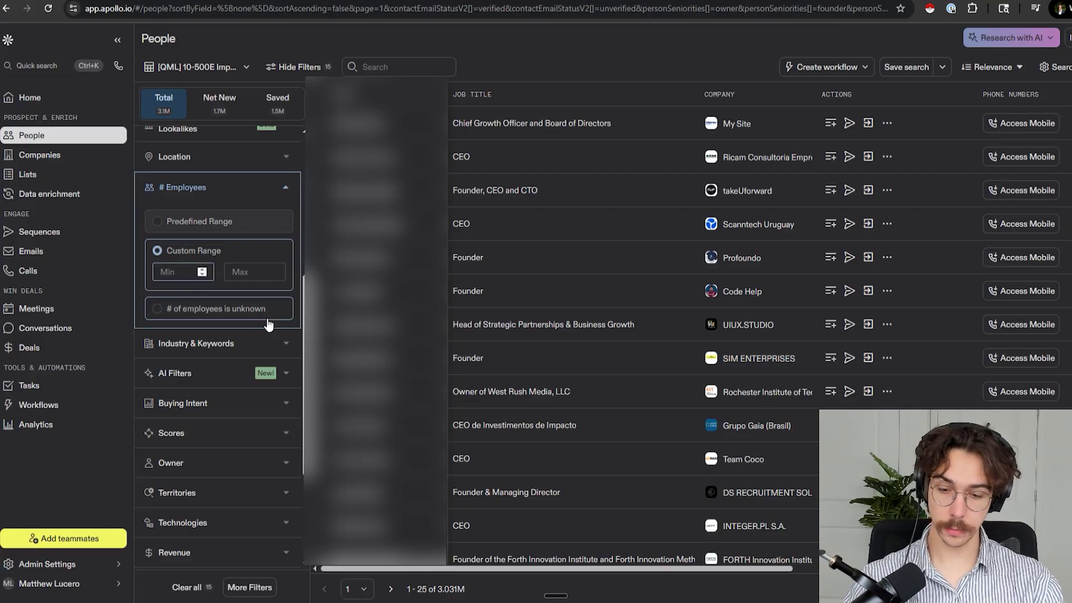
{"action": "type", "text": "5"}
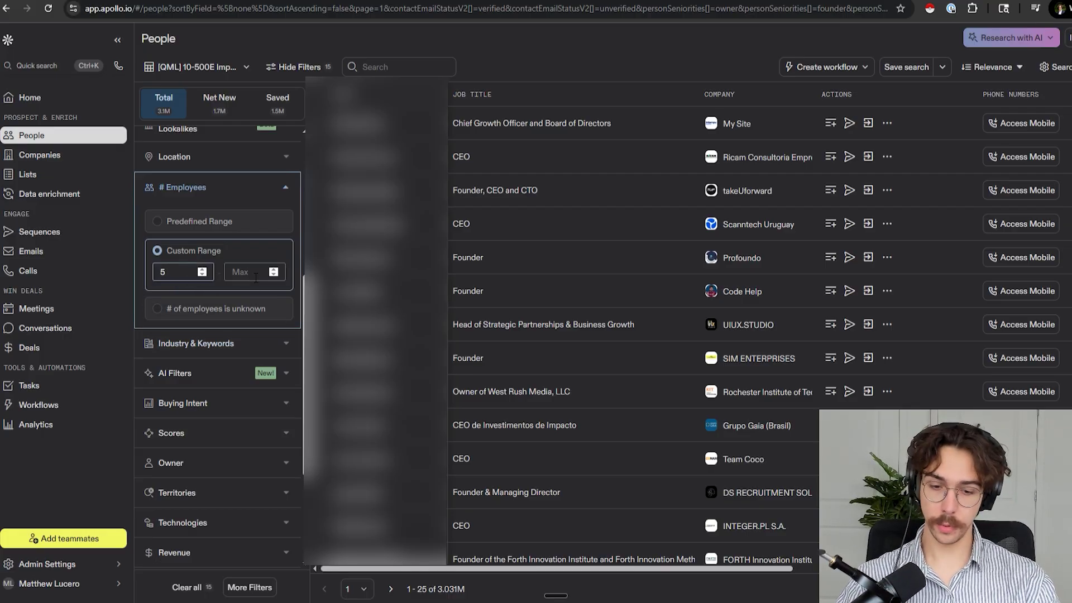
{"action": "left_click", "coordinate": [251, 273]}
{"action": "type", "text": "100"}
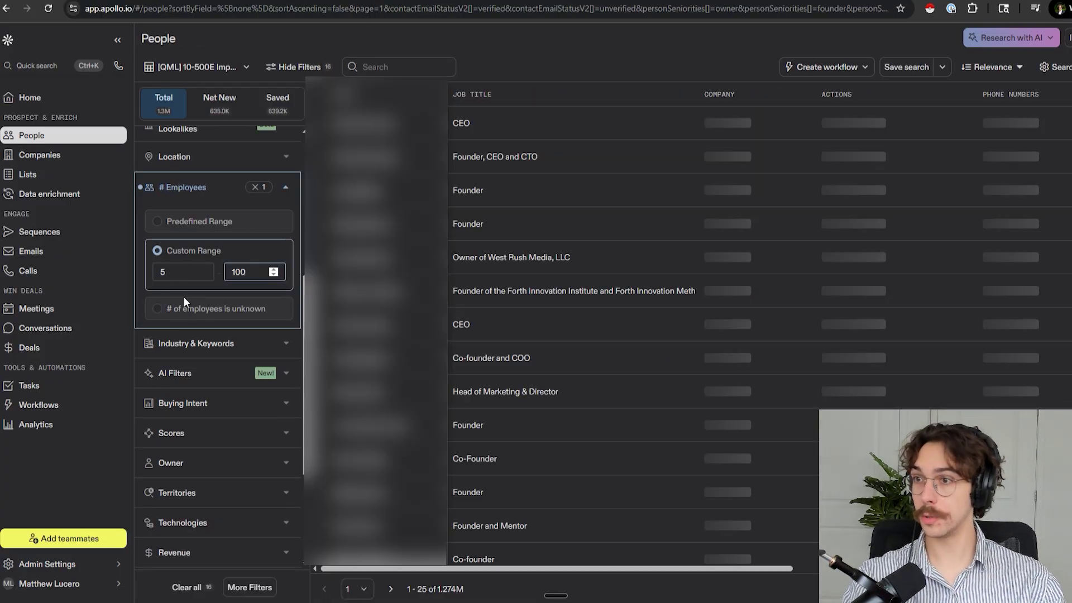
Set the Industry filter to marketing & advertising
{"action": "left_click", "coordinate": [294, 195]}
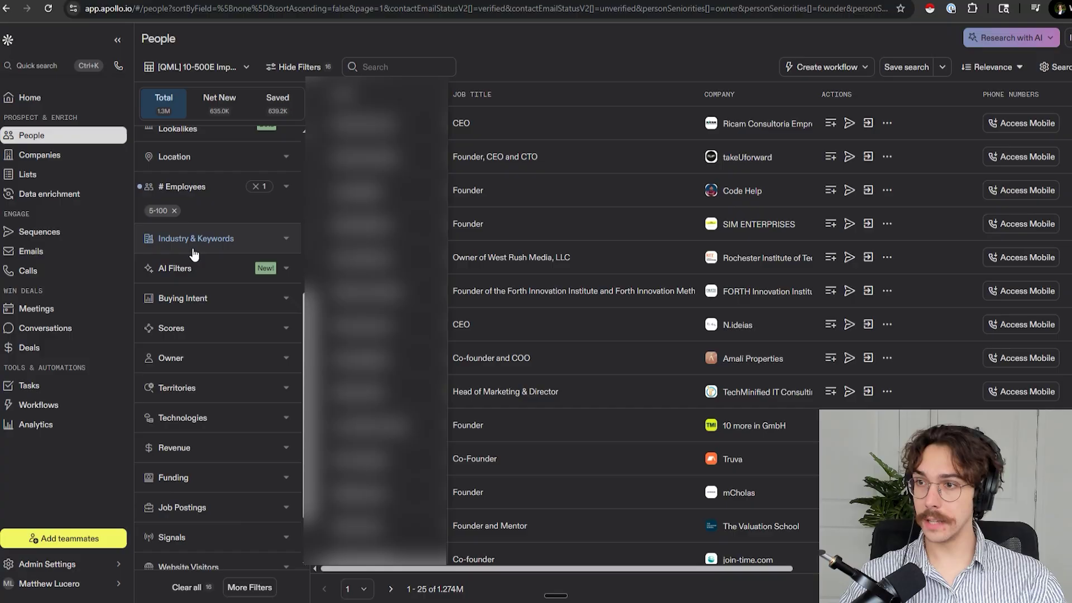
{"action": "scroll", "coordinate": [213, 281], "scroll_direction": "up", "scroll_amount": 1}
{"action": "scroll", "coordinate": [228, 307], "scroll_direction": "up", "scroll_amount": 2}
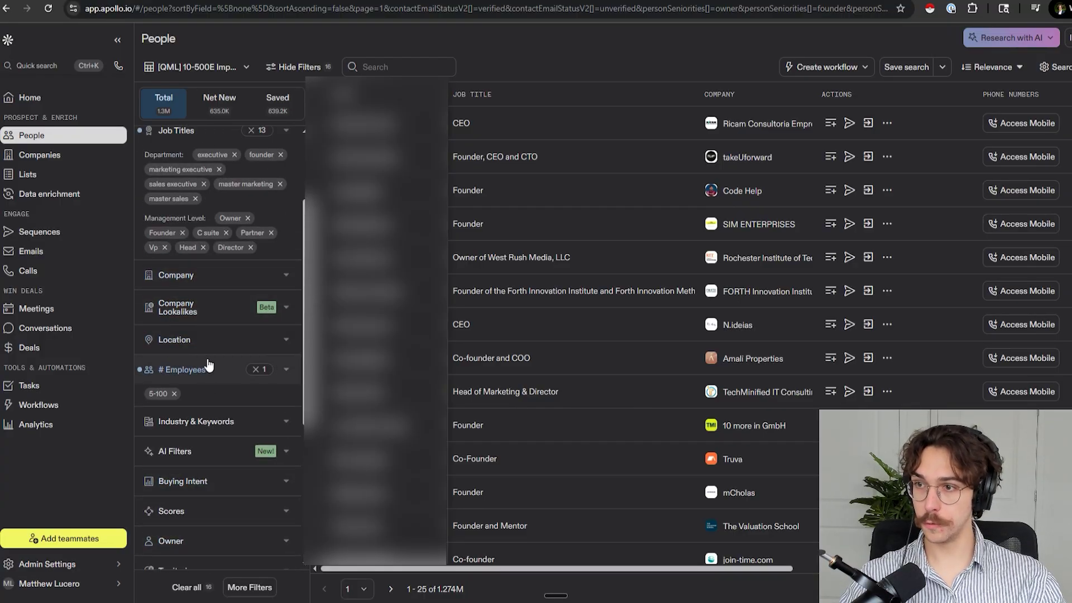
{"action": "scroll", "coordinate": [210, 370], "scroll_direction": "down", "scroll_amount": 2}
{"action": "scroll", "coordinate": [202, 352], "scroll_direction": "down", "scroll_amount": 1}
{"action": "scroll", "coordinate": [199, 311], "scroll_direction": "up", "scroll_amount": 1}
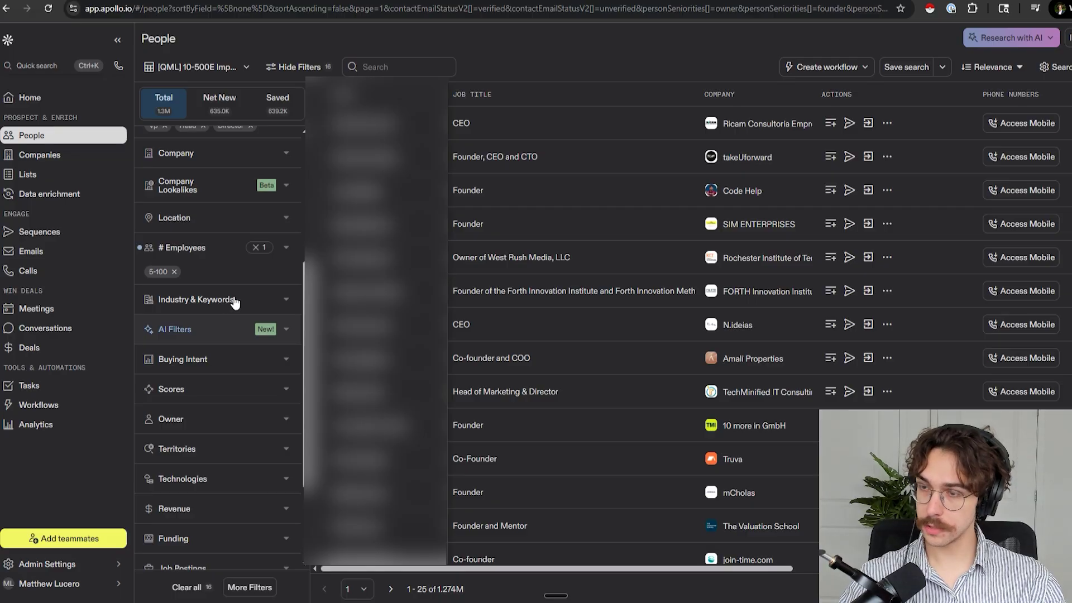
{"action": "left_click", "coordinate": [214, 359]}
{"action": "left_click", "coordinate": [214, 300]}
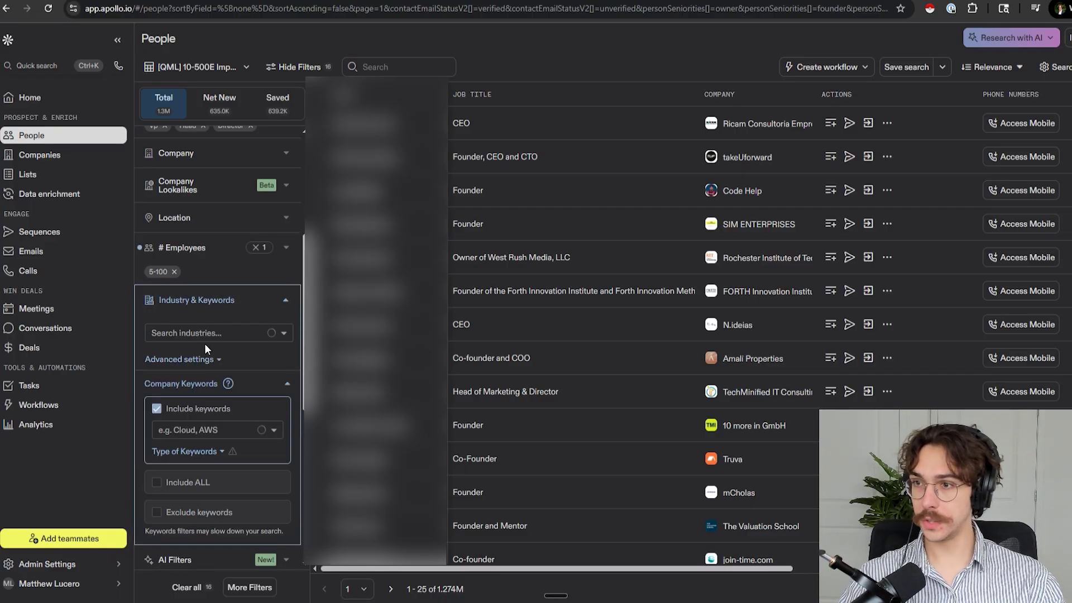
{"action": "left_click", "coordinate": [209, 337]}
{"action": "type", "text": "mark"}
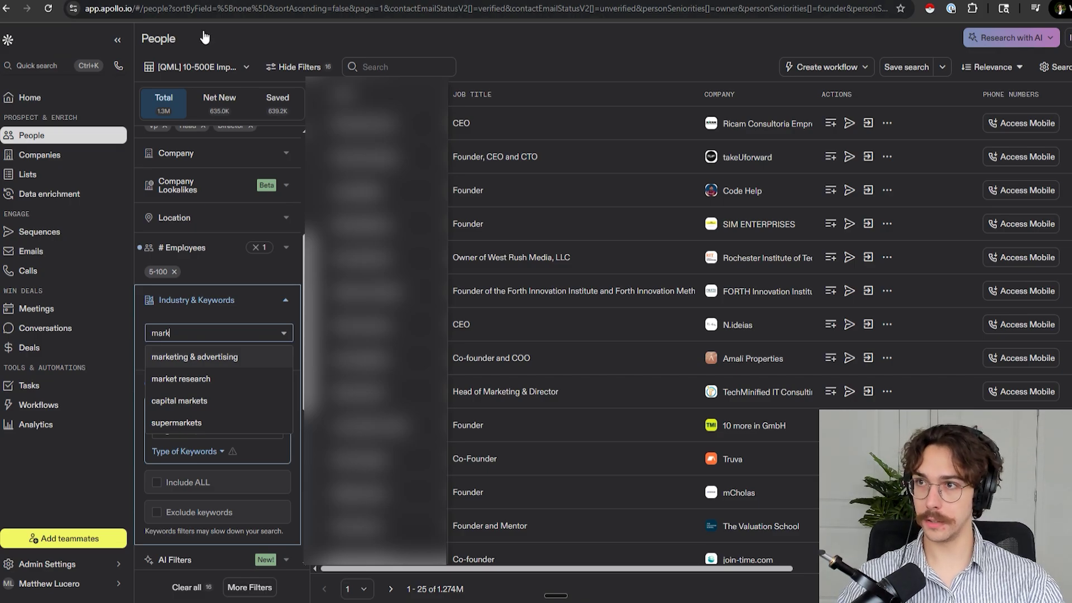
{"action": "left_click", "coordinate": [949, 124]}
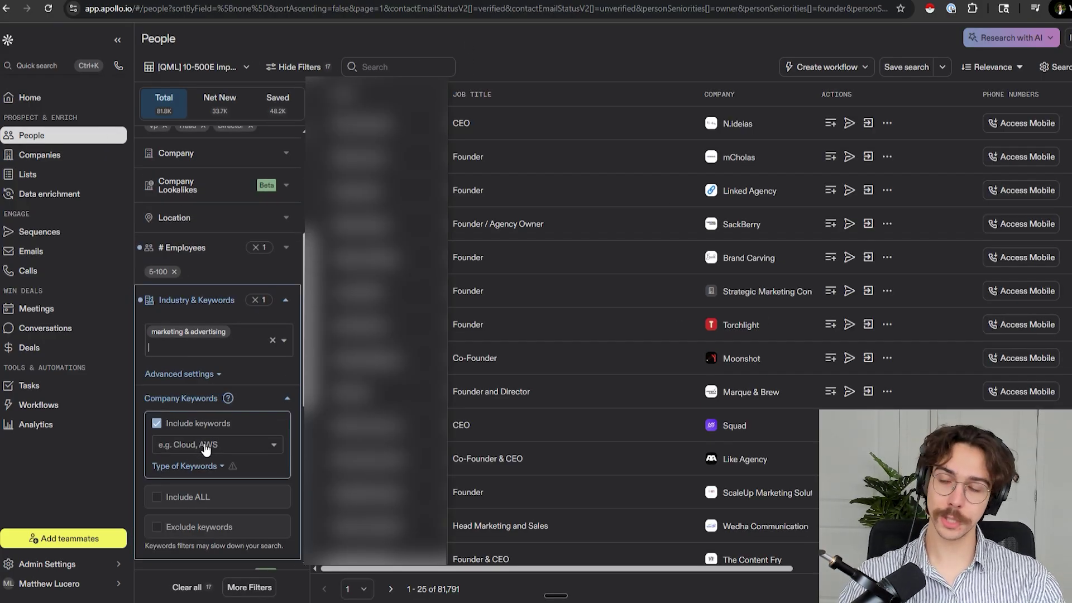
Add 'youtube' and 'video' as company keywords
{"action": "left_click", "coordinate": [211, 447]}
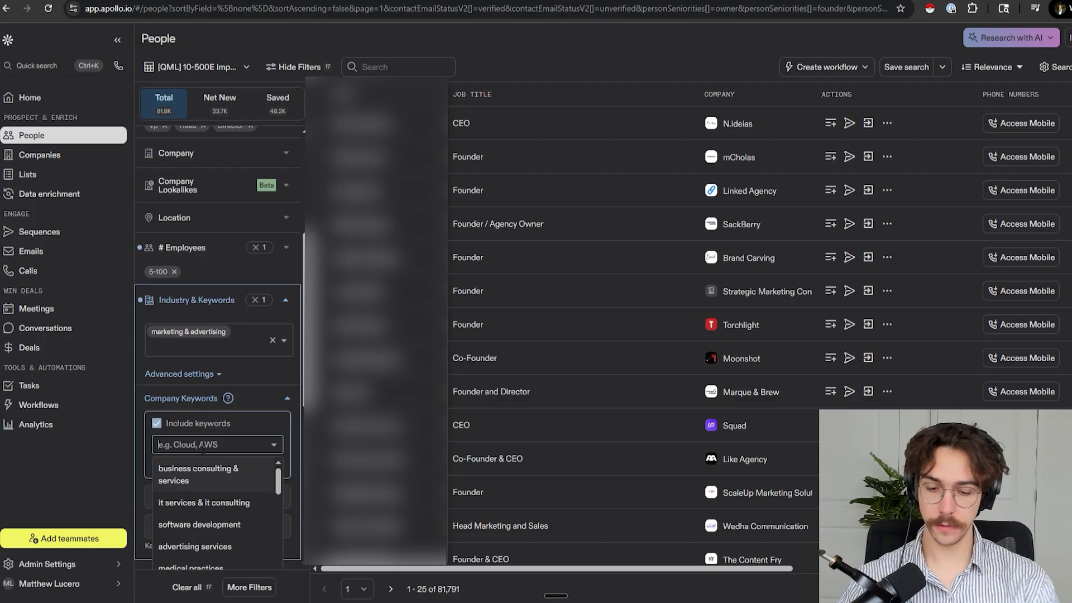
{"action": "type", "text": "youtube"}
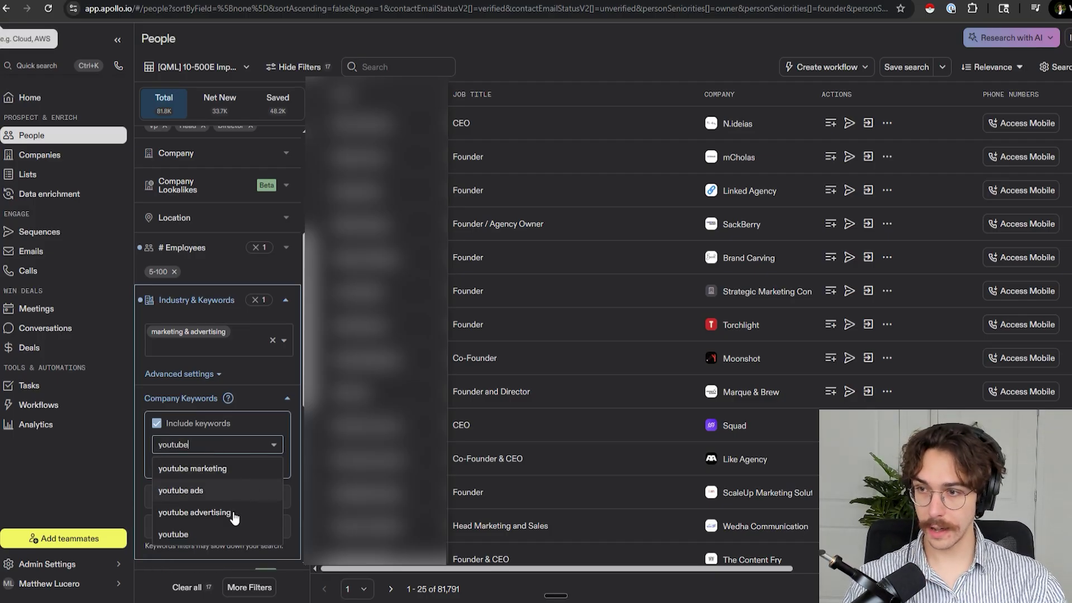
{"action": "left_click", "coordinate": [223, 527]}
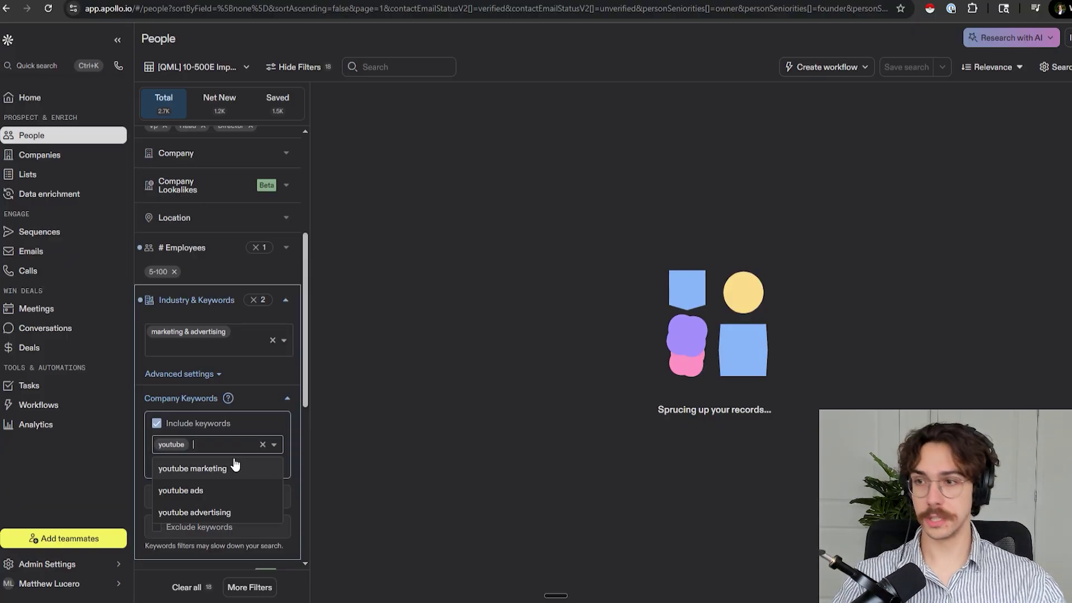
{"action": "type", "text": "video"}
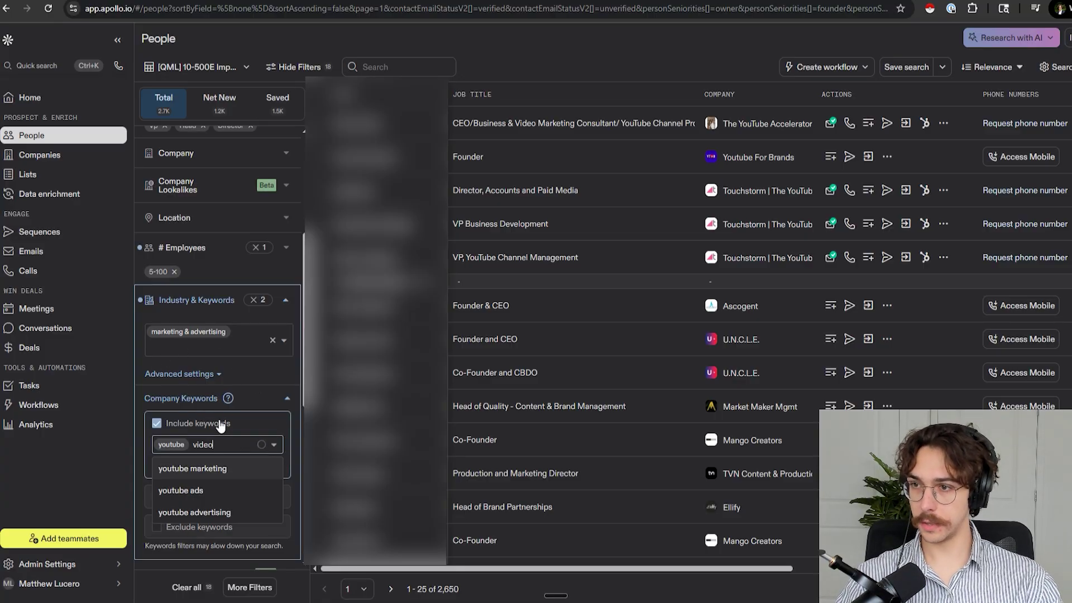
{"action": "key", "text": "Return"}
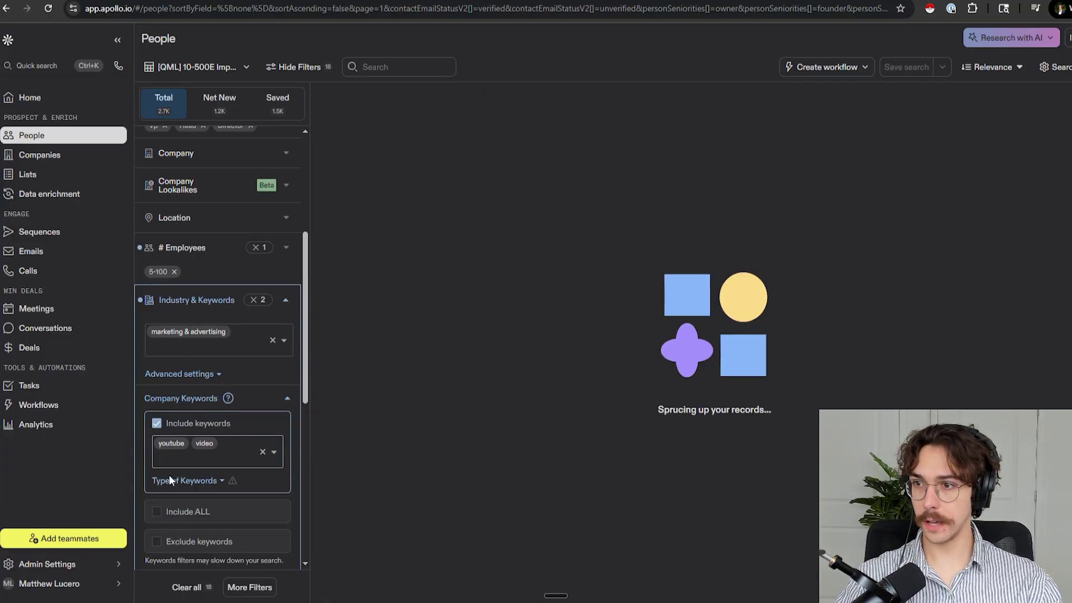
{"action": "scroll", "coordinate": [291, 331], "scroll_direction": "up", "scroll_amount": 1}
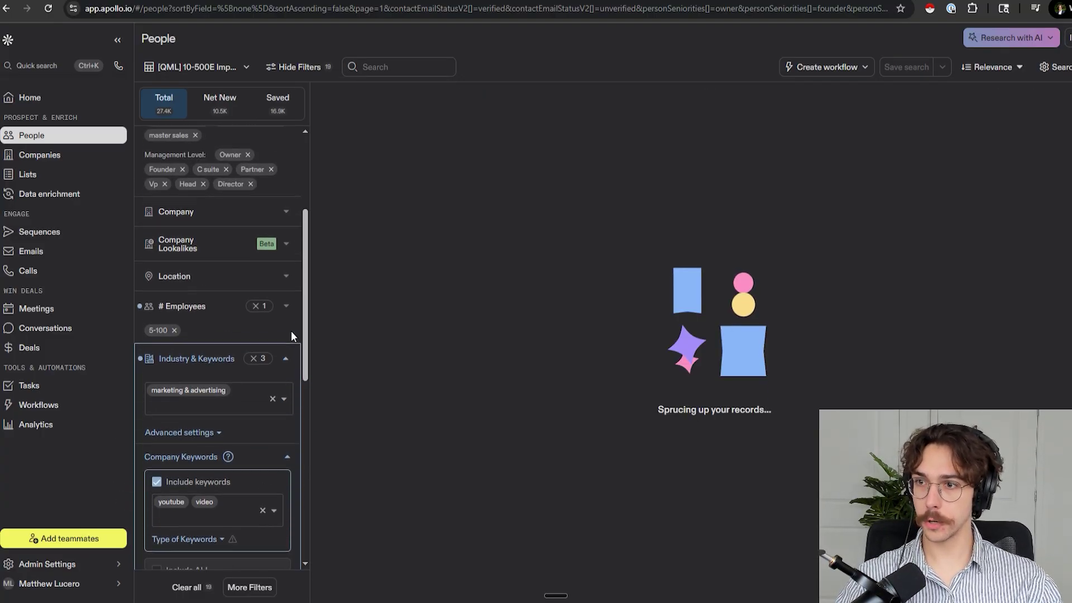
Show only Saved contacts and select 10000 people from the results
{"action": "left_click", "coordinate": [172, 121]}
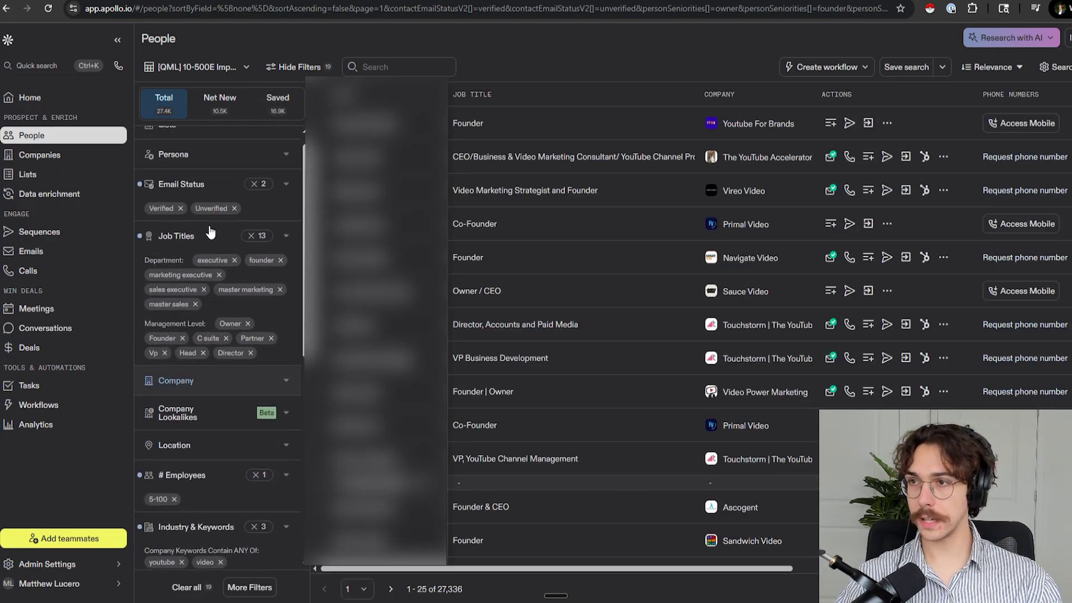
{"action": "scroll", "coordinate": [209, 232], "scroll_direction": "up", "scroll_amount": 1}
{"action": "scroll", "coordinate": [208, 352], "scroll_direction": "down", "scroll_amount": 5}
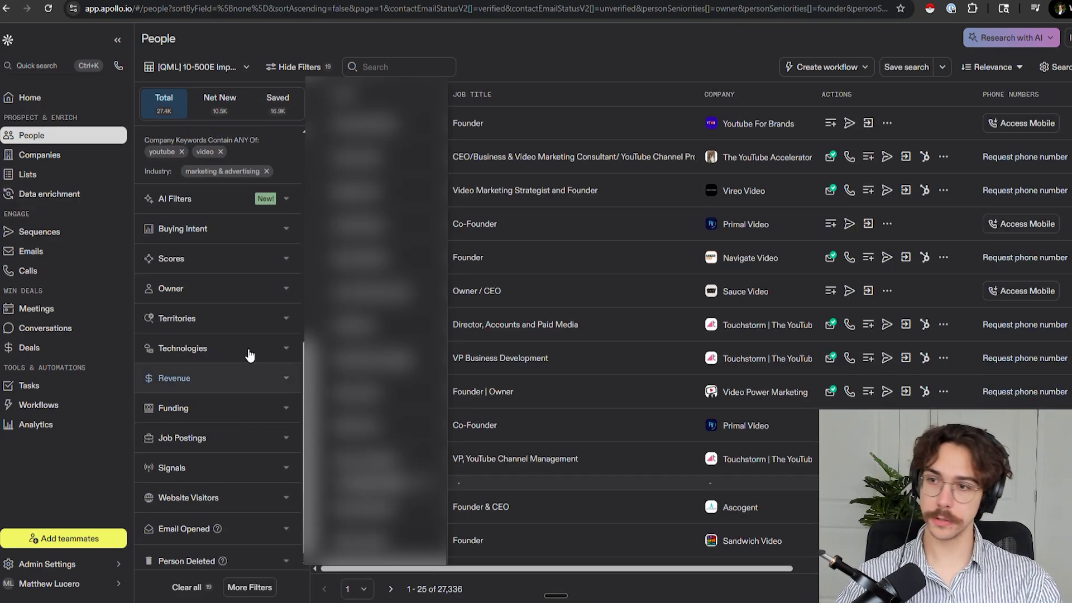
{"action": "scroll", "coordinate": [248, 355], "scroll_direction": "up", "scroll_amount": 10}
{"action": "left_click", "coordinate": [278, 104]}
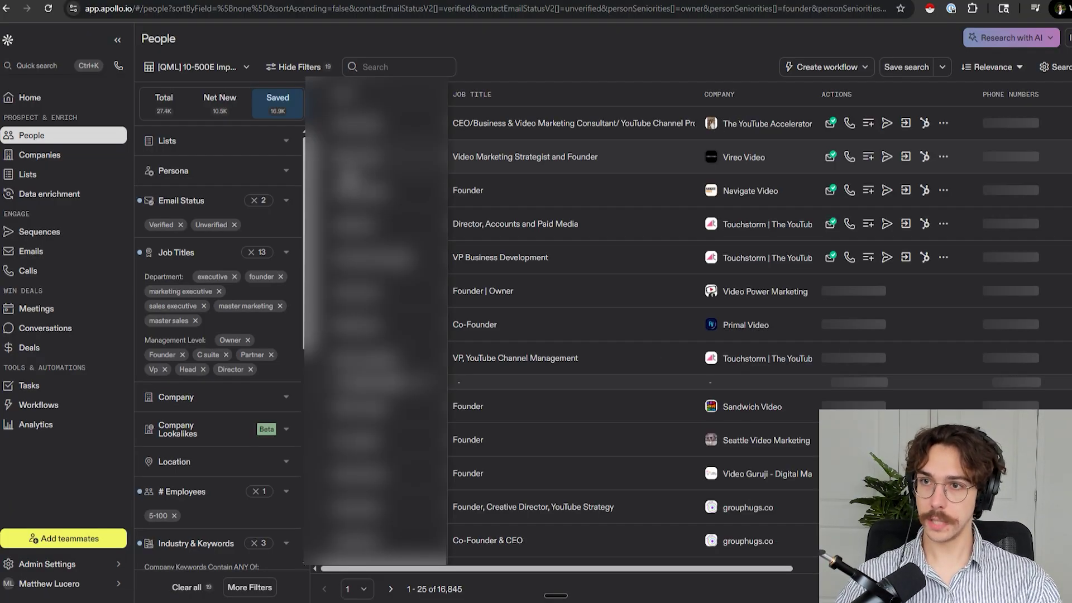
{"action": "left_click", "coordinate": [321, 94]}
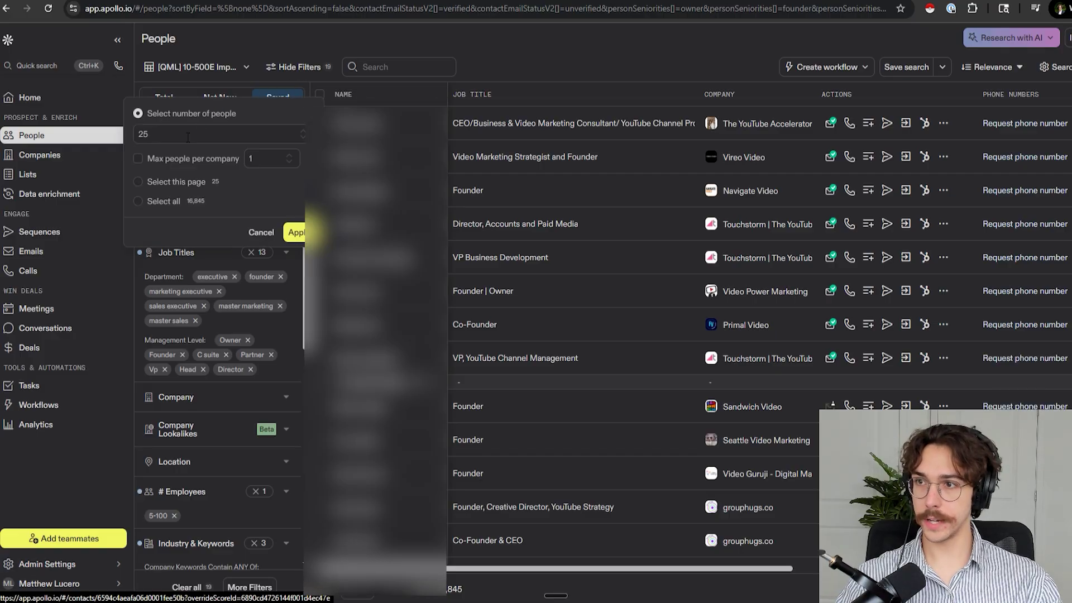
{"action": "left_click", "coordinate": [167, 134]}
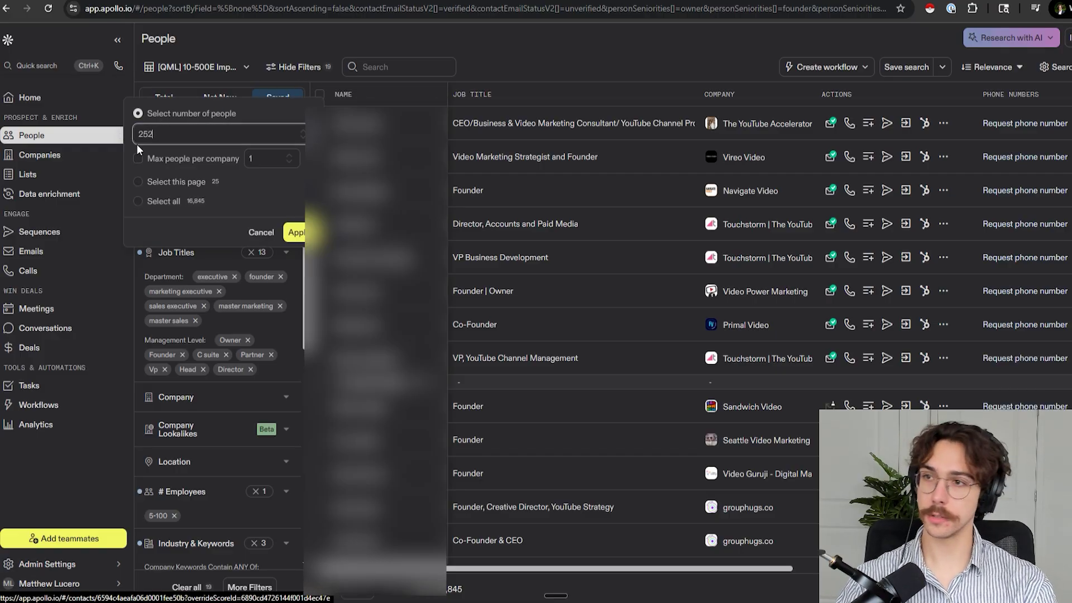
{"action": "type", "text": "0000"}
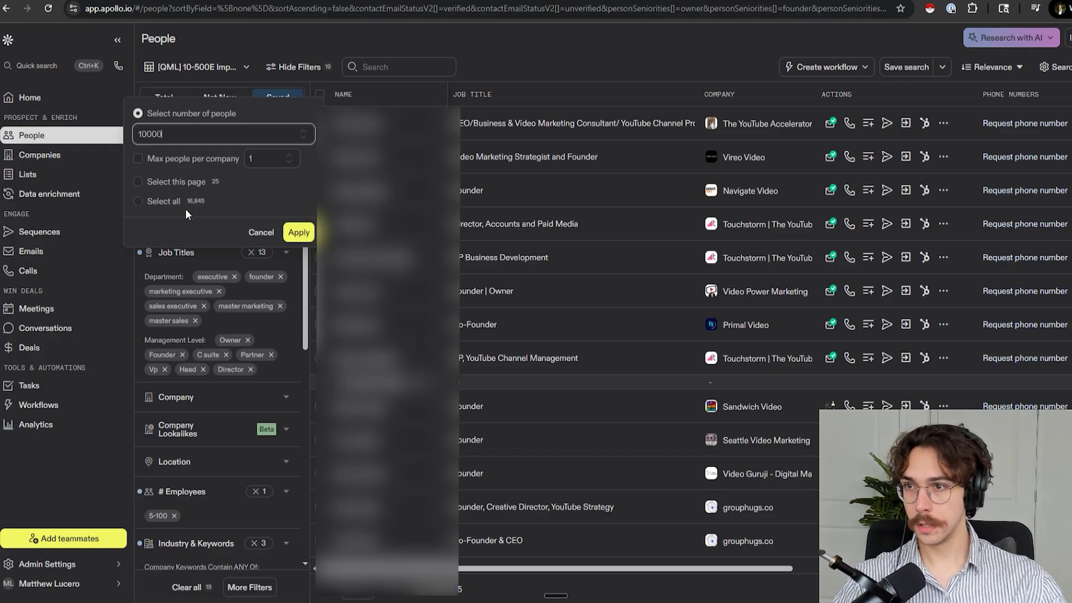
{"action": "left_click", "coordinate": [300, 233]}
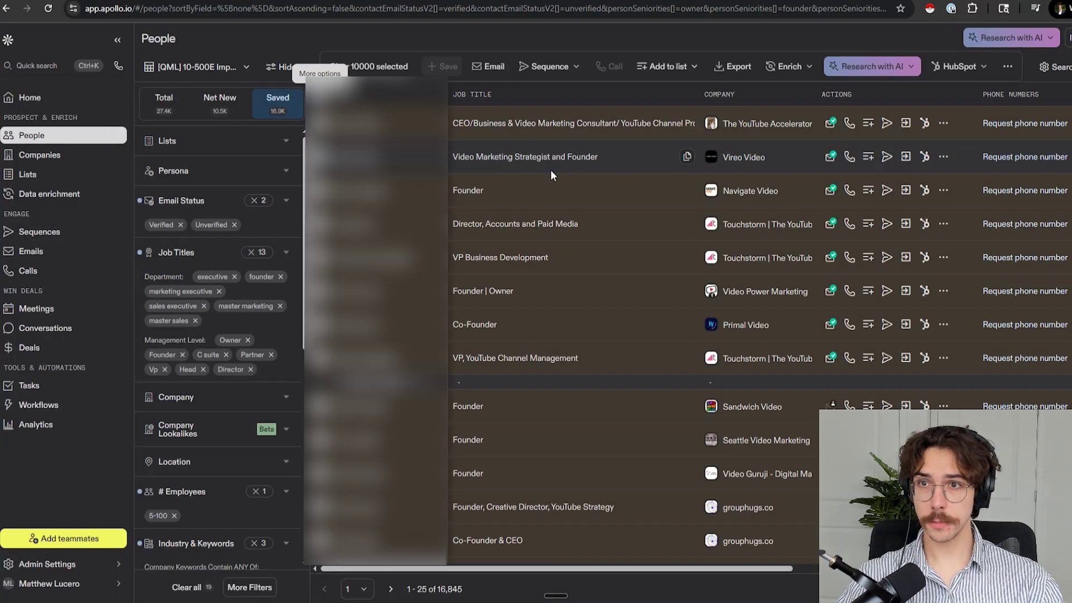
Export the 10,000 records with all emails to CSV and download the file
{"action": "left_click", "coordinate": [738, 67]}
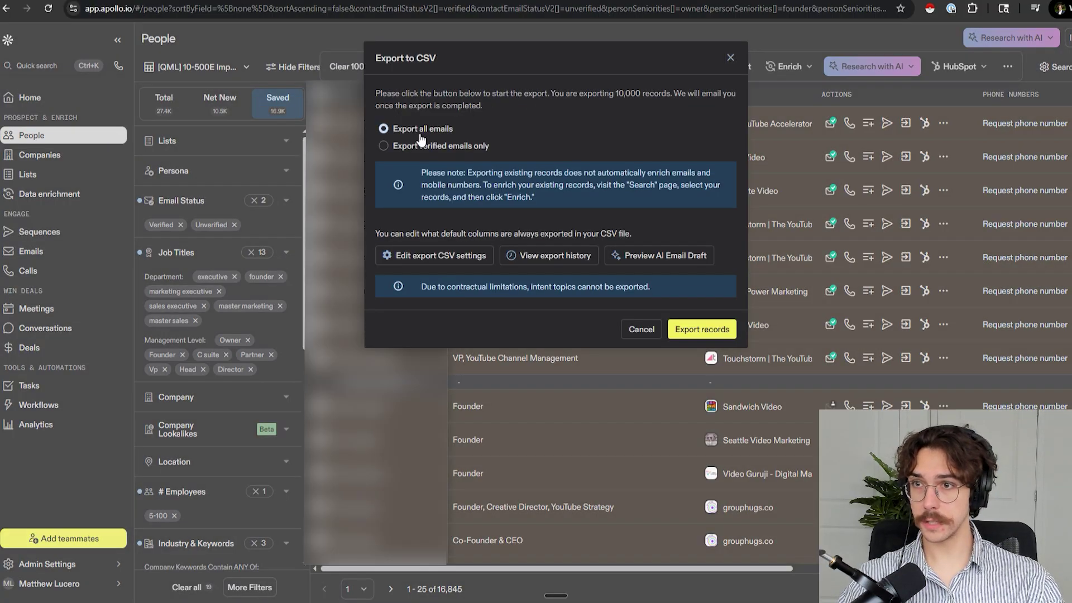
{"action": "left_click", "coordinate": [709, 334]}
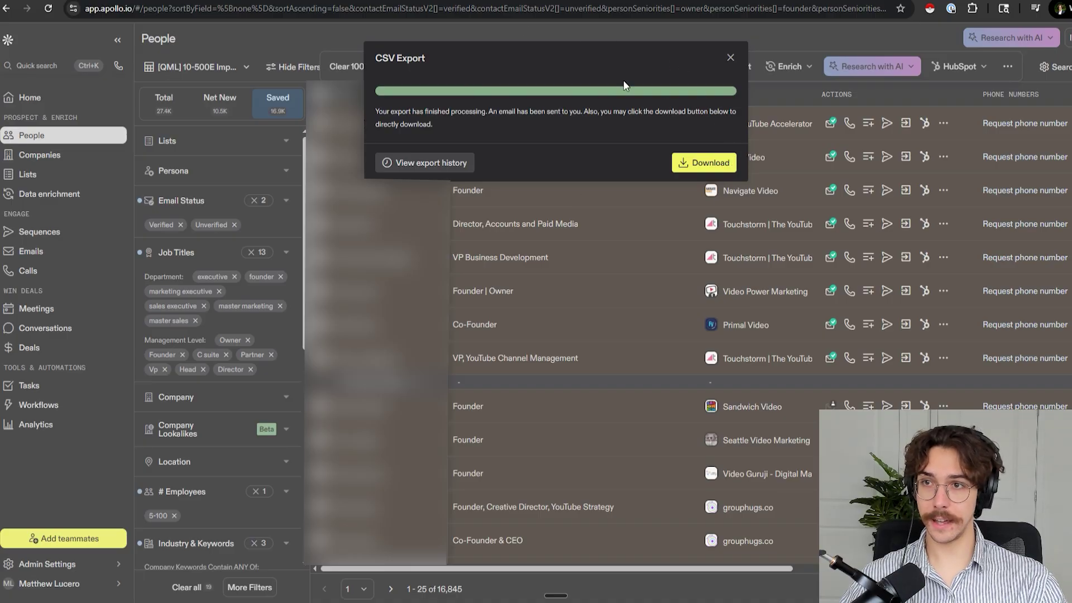
{"action": "left_click", "coordinate": [698, 165]}
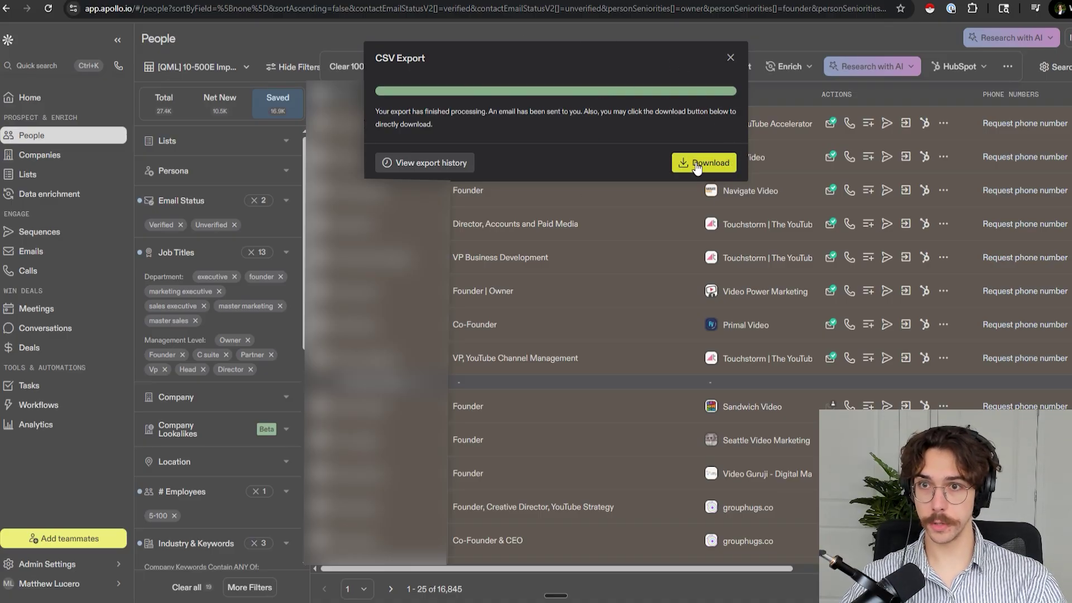
Close the Apollo export window after the CSV download
{"action": "left_click", "coordinate": [774, 264]}
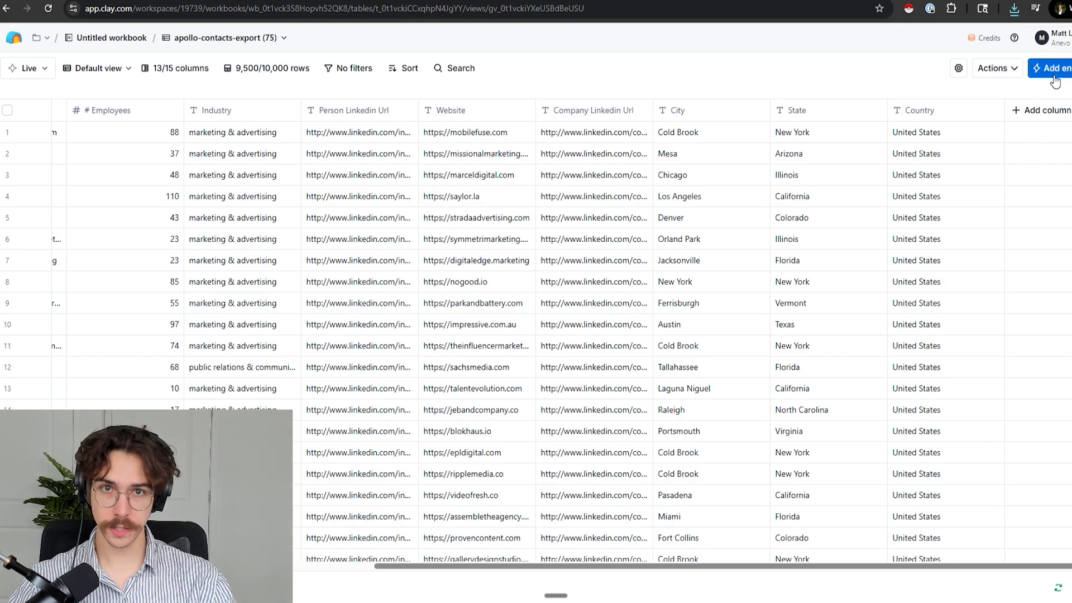
Add the Millionverifier Verify Emails enrichment using the Email column and run it on 10 rows
{"action": "left_click", "coordinate": [763, 30]}
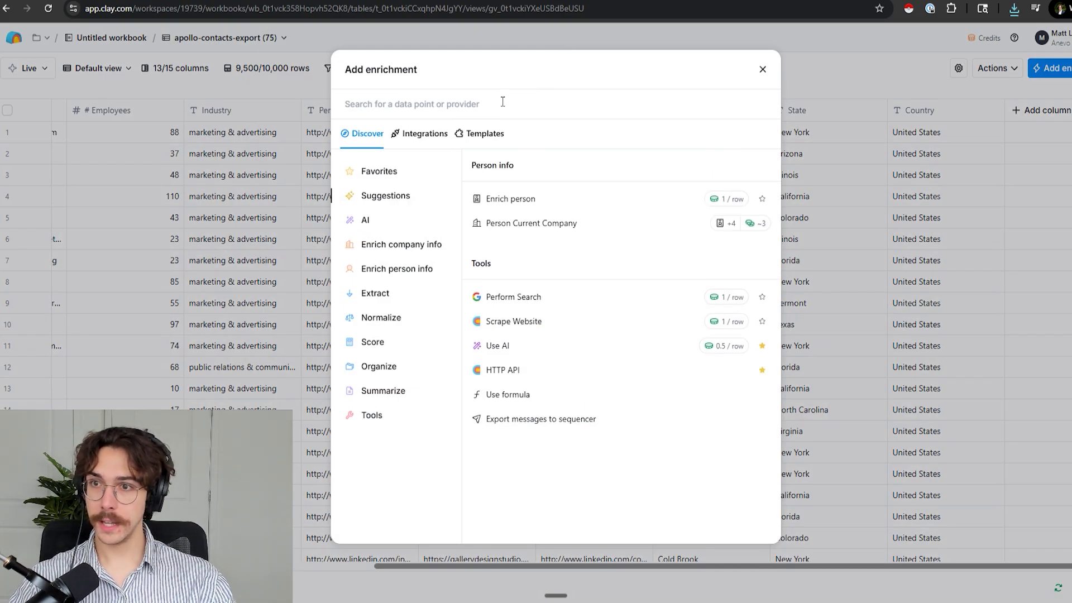
{"action": "type", "text": "million"}
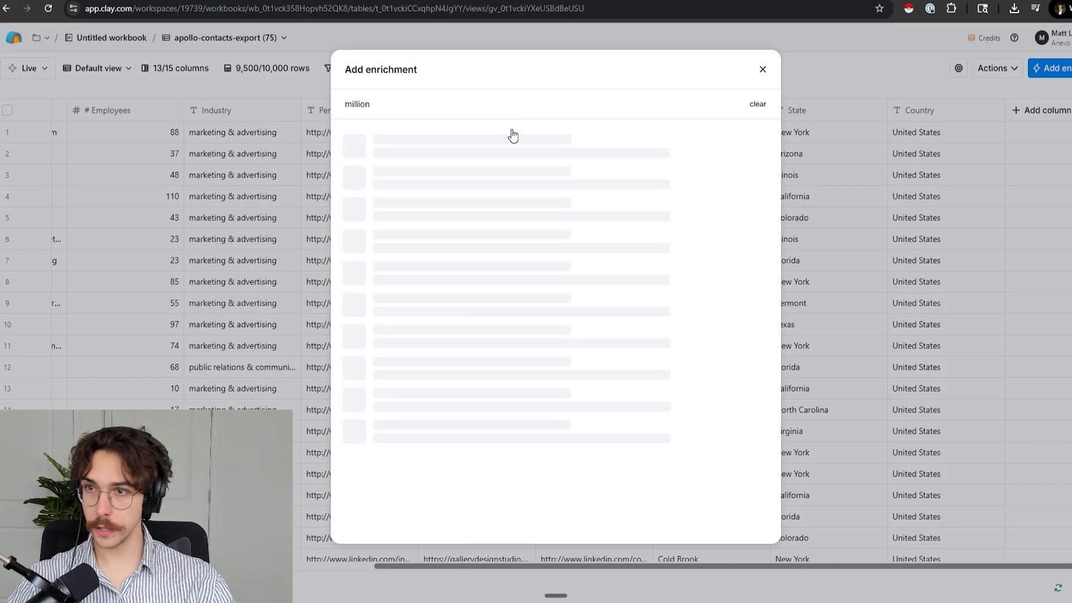
{"action": "left_click", "coordinate": [444, 177]}
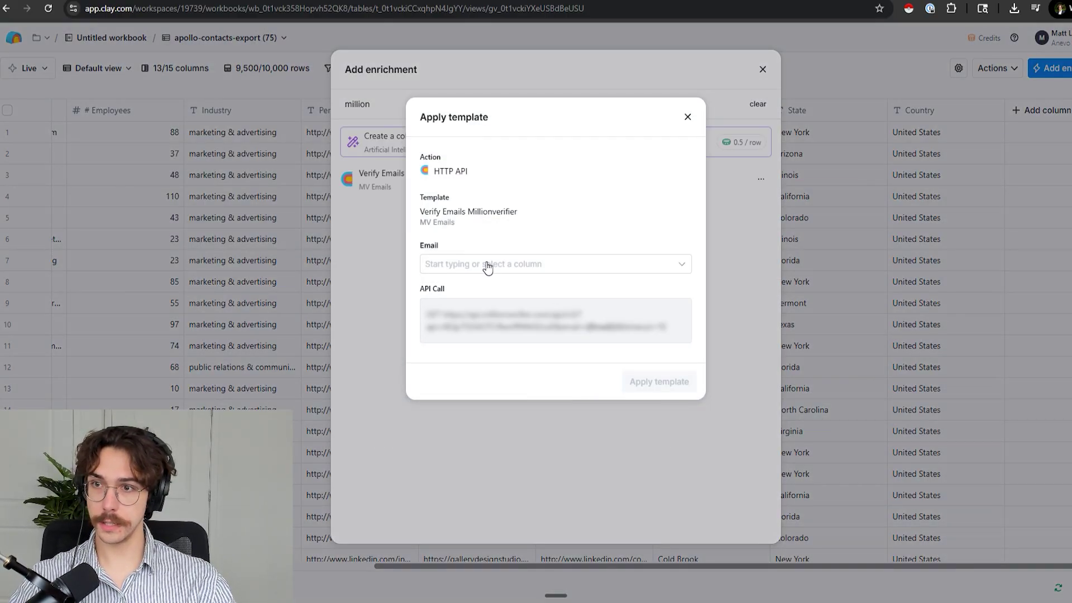
{"action": "left_click", "coordinate": [487, 268]}
{"action": "left_click", "coordinate": [452, 390]}
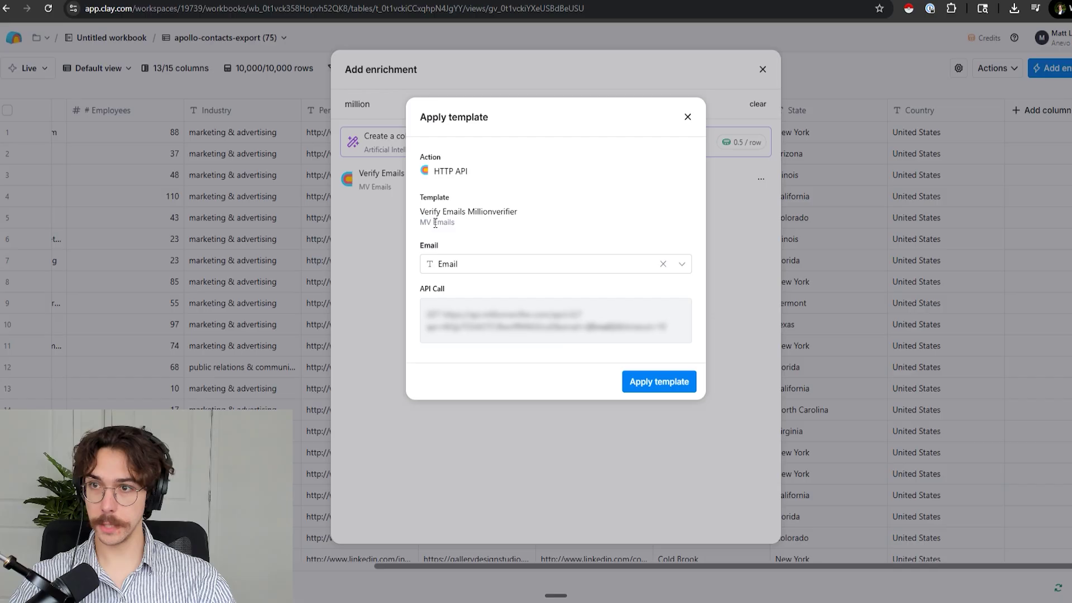
{"action": "left_click", "coordinate": [658, 382]}
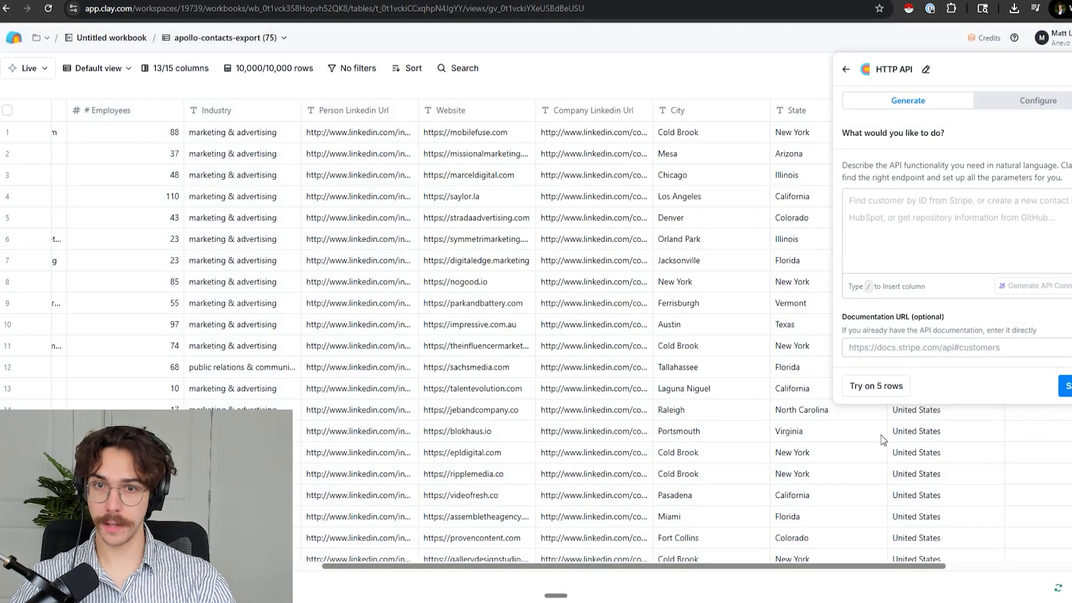
{"action": "left_click", "coordinate": [1062, 386]}
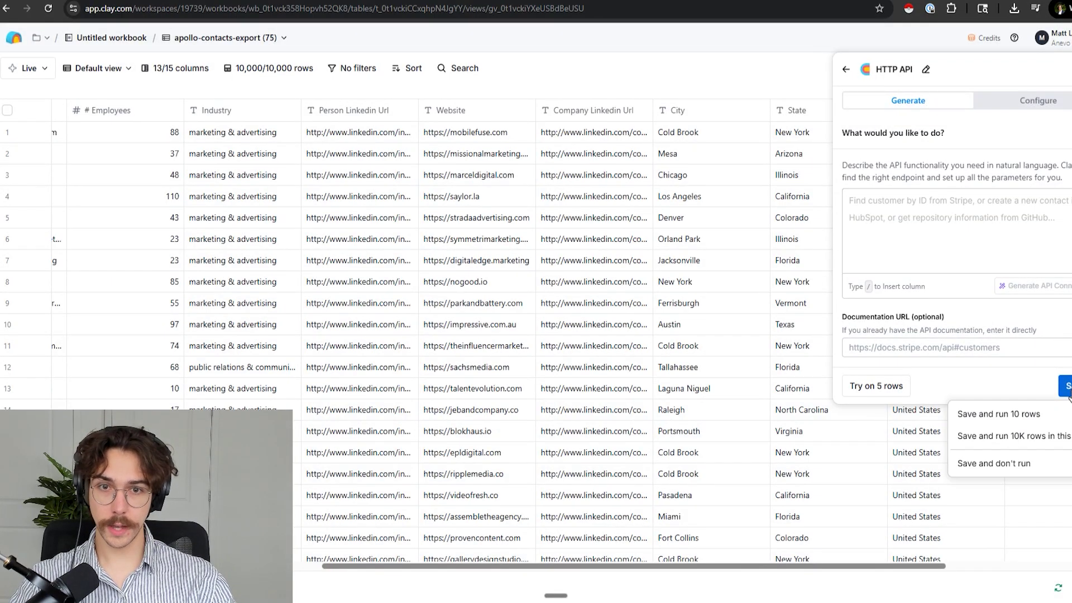
{"action": "left_click", "coordinate": [1036, 415]}
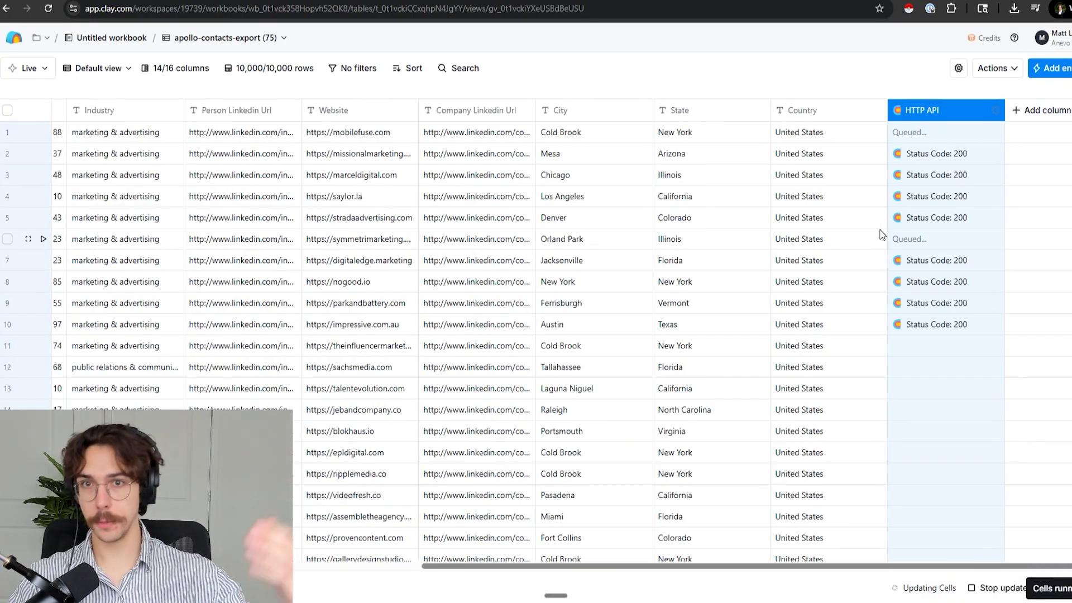
Add the verification Result field as its own column, then start a new Use AI column
{"action": "left_click", "coordinate": [926, 189]}
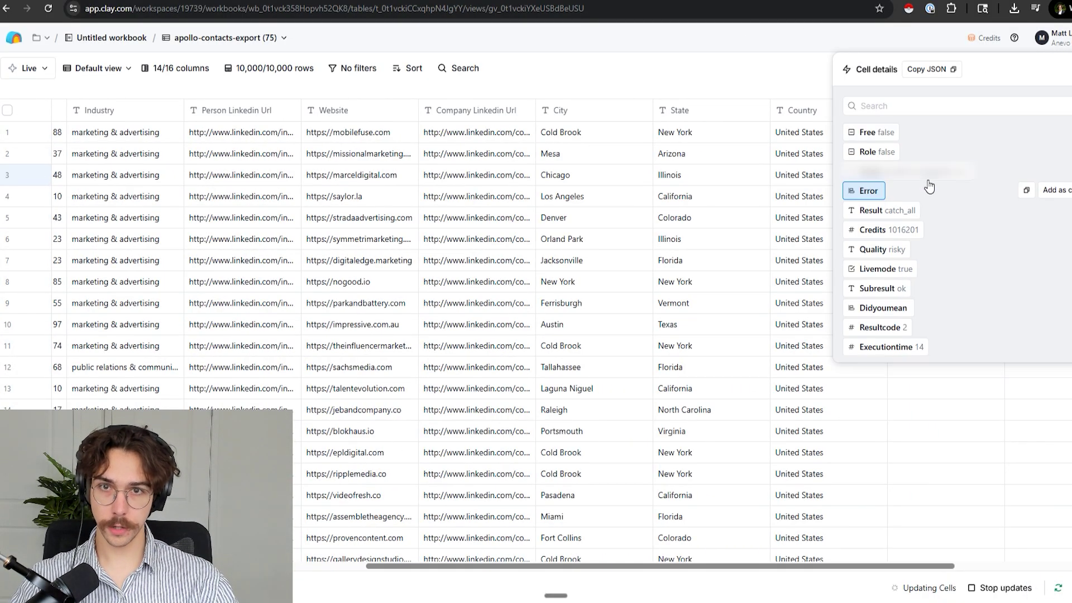
{"action": "left_click", "coordinate": [1053, 209]}
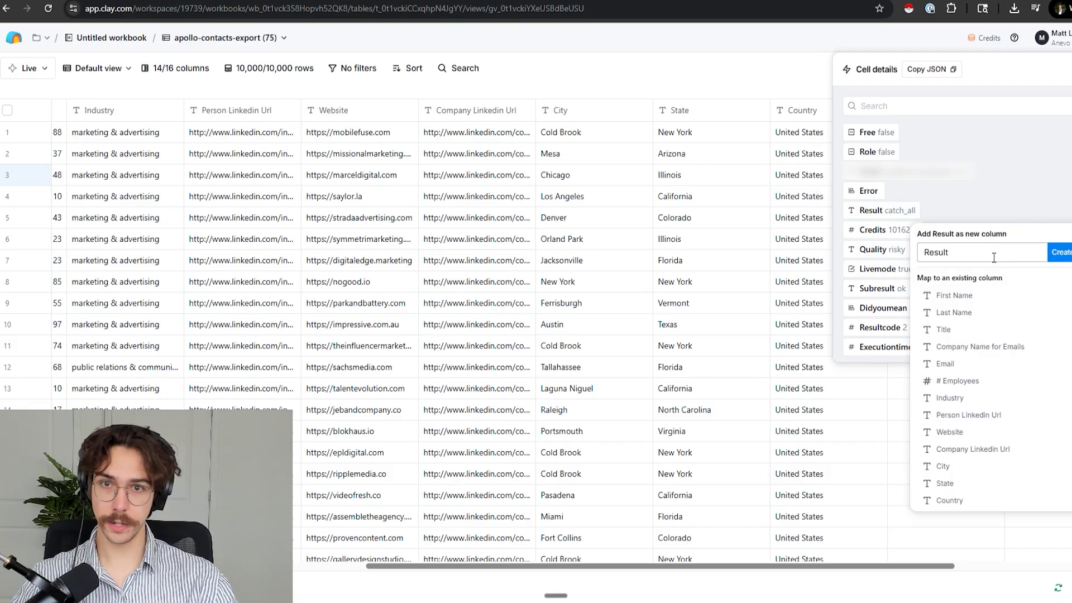
{"action": "left_click_drag", "start_coordinate": [913, 570], "coordinate": [1020, 524]}
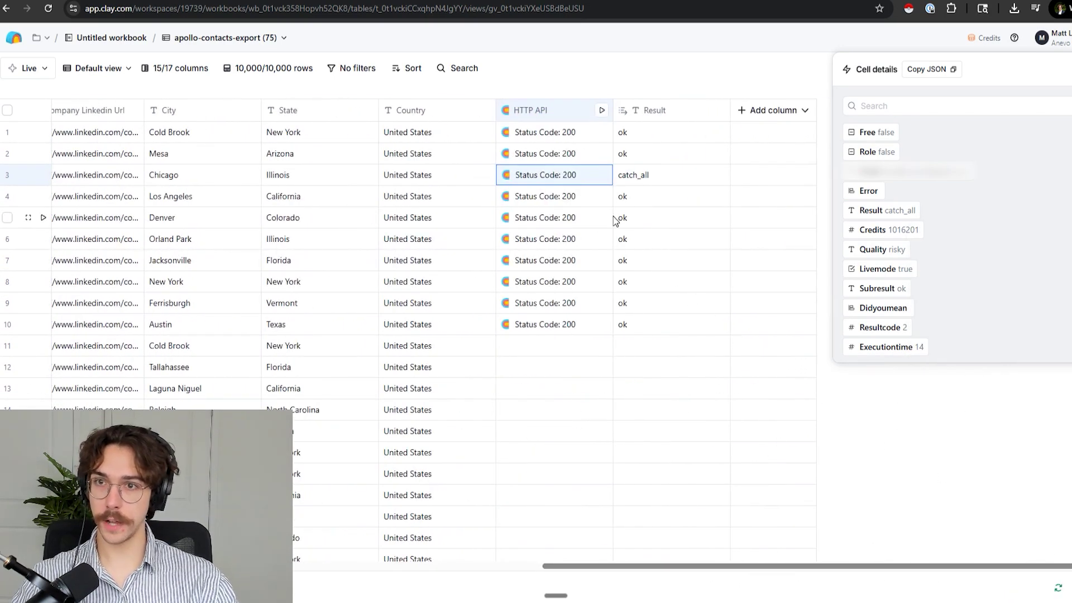
{"action": "key", "text": "Escape"}
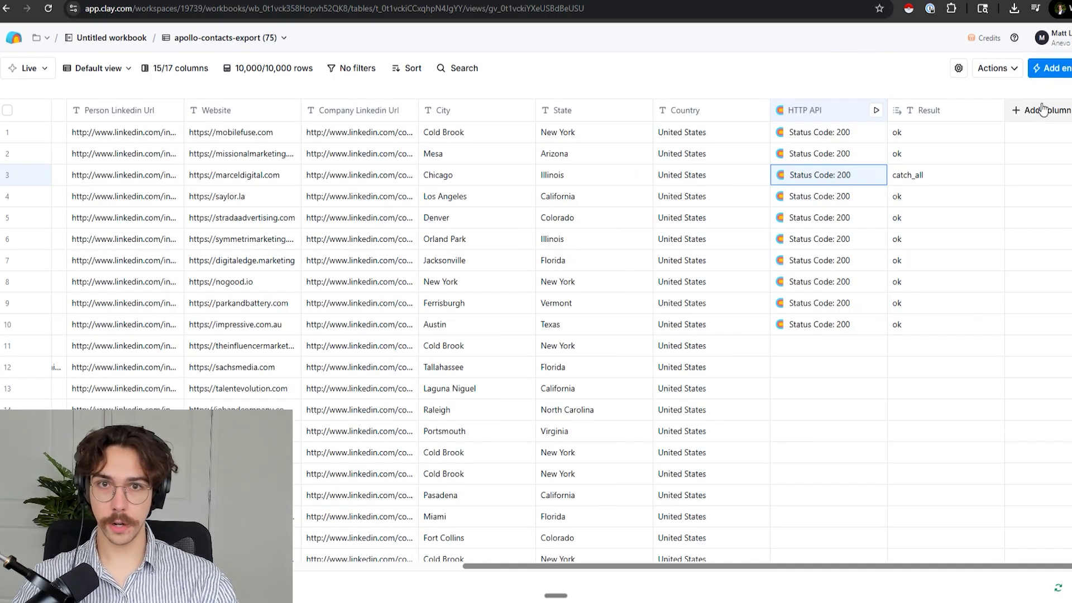
{"action": "left_click", "coordinate": [1044, 110]}
{"action": "left_click", "coordinate": [1041, 166]}
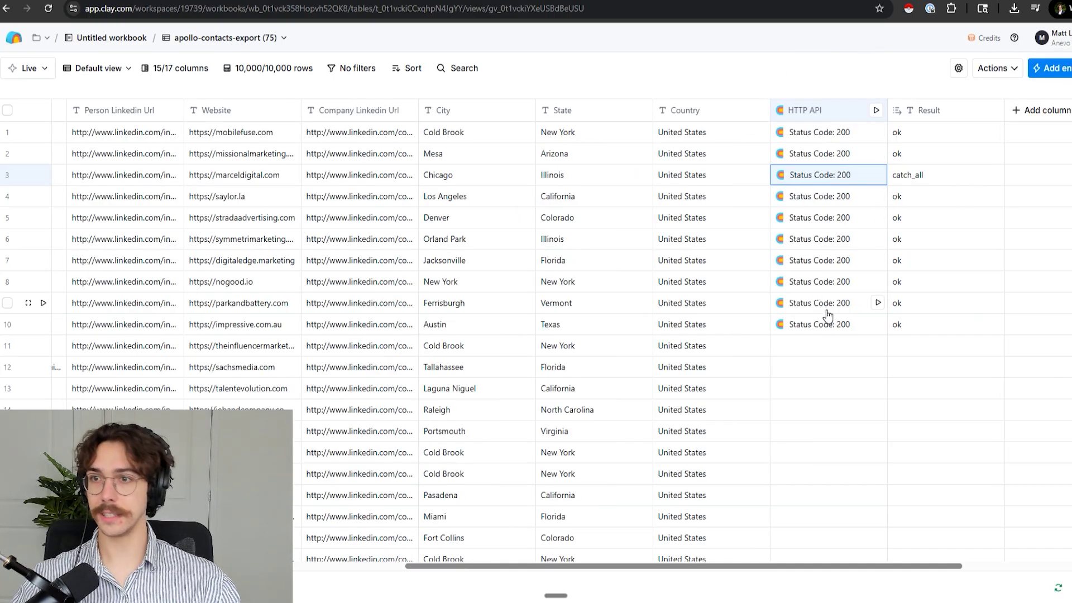
Configure the AI column with GPT 4o Mini and the saved personal API key account
{"action": "left_click", "coordinate": [992, 101]}
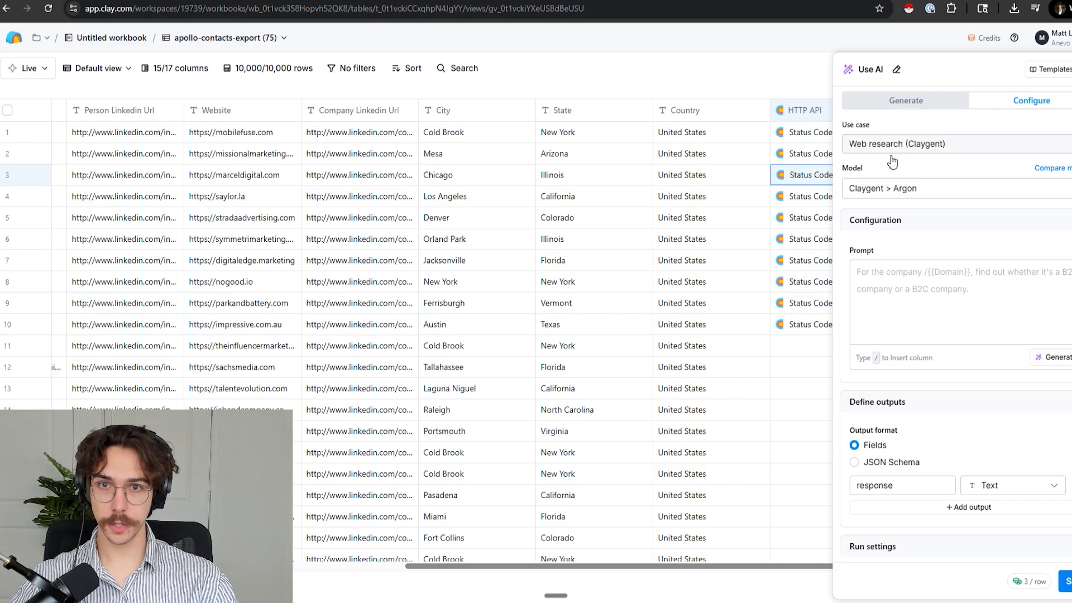
{"action": "left_click", "coordinate": [883, 189]}
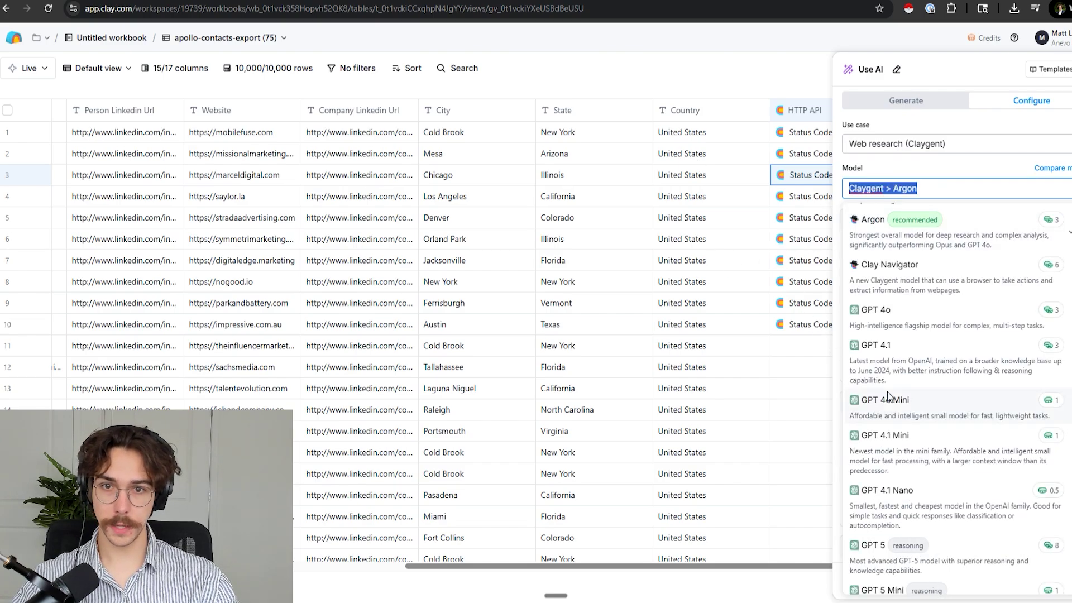
{"action": "left_click", "coordinate": [916, 411]}
{"action": "left_click", "coordinate": [953, 235]}
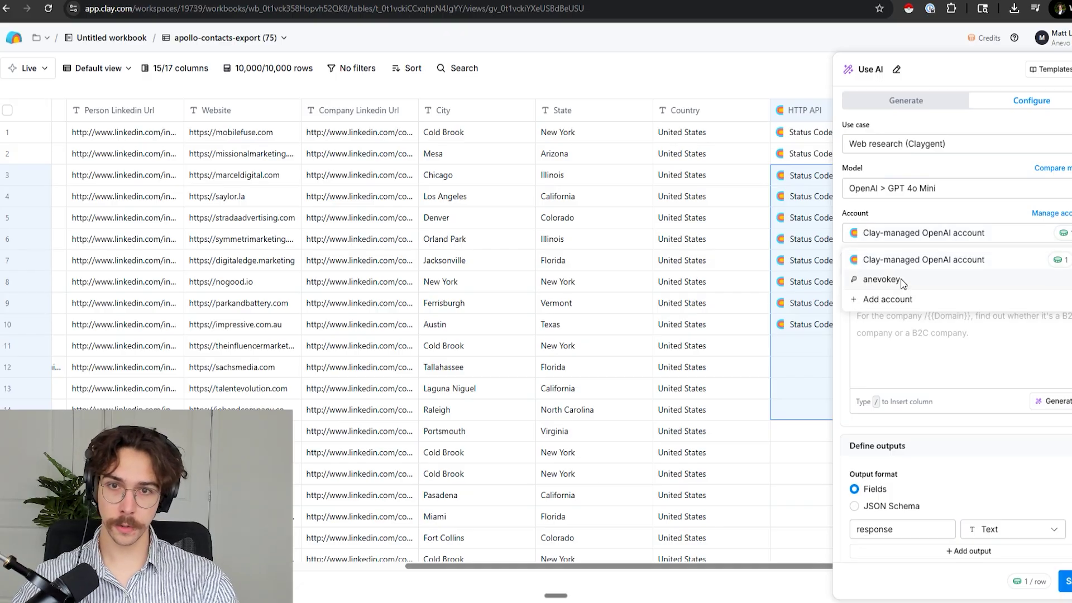
{"action": "left_click", "coordinate": [892, 286]}
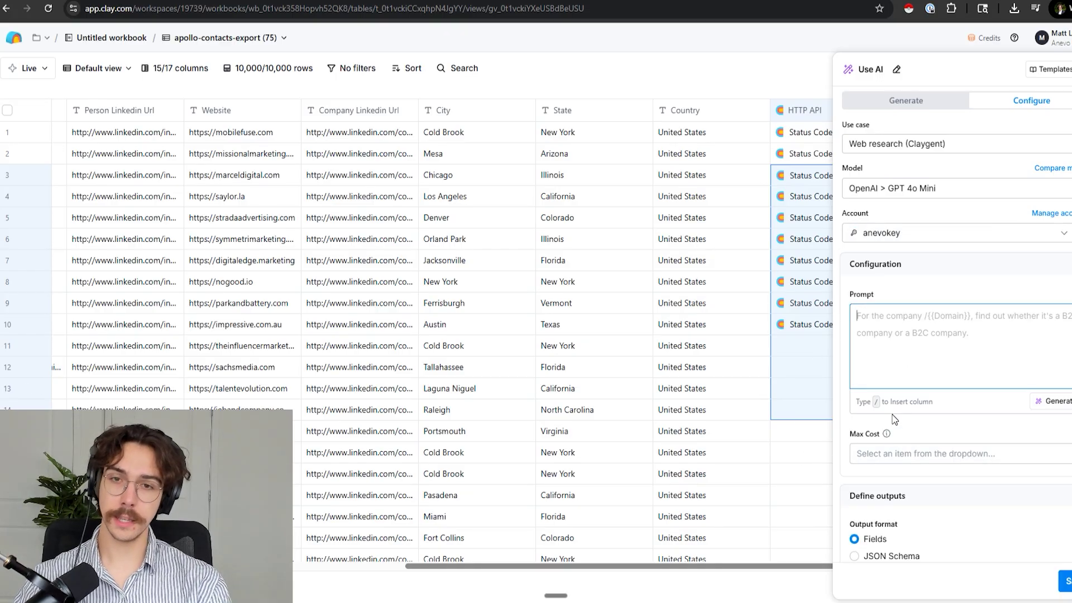
{"action": "type", "text": "I want you to vis"}
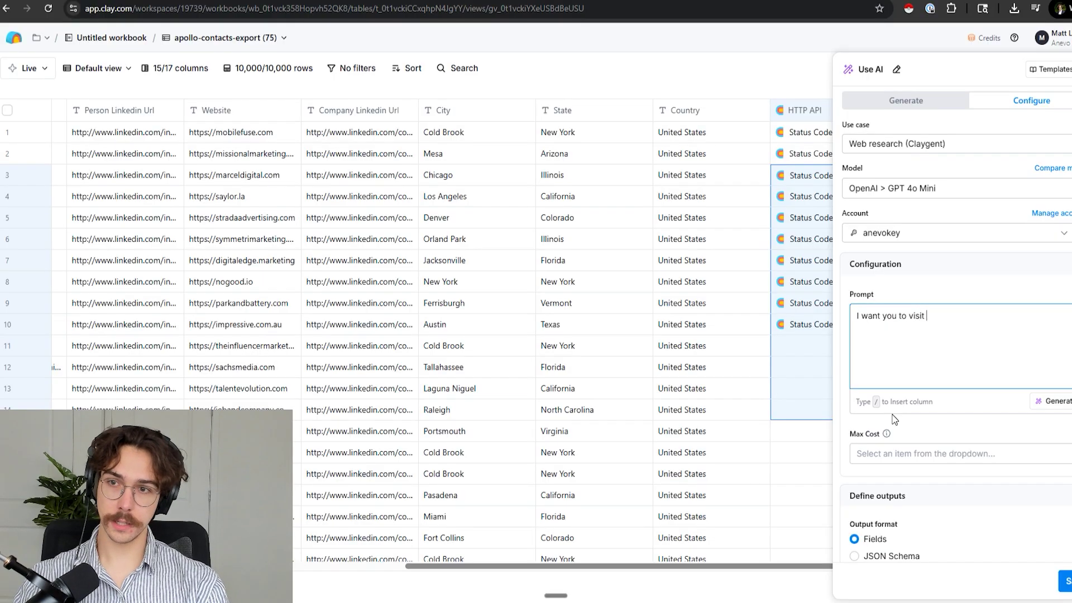
{"action": "type", "text": "ite and tell"}
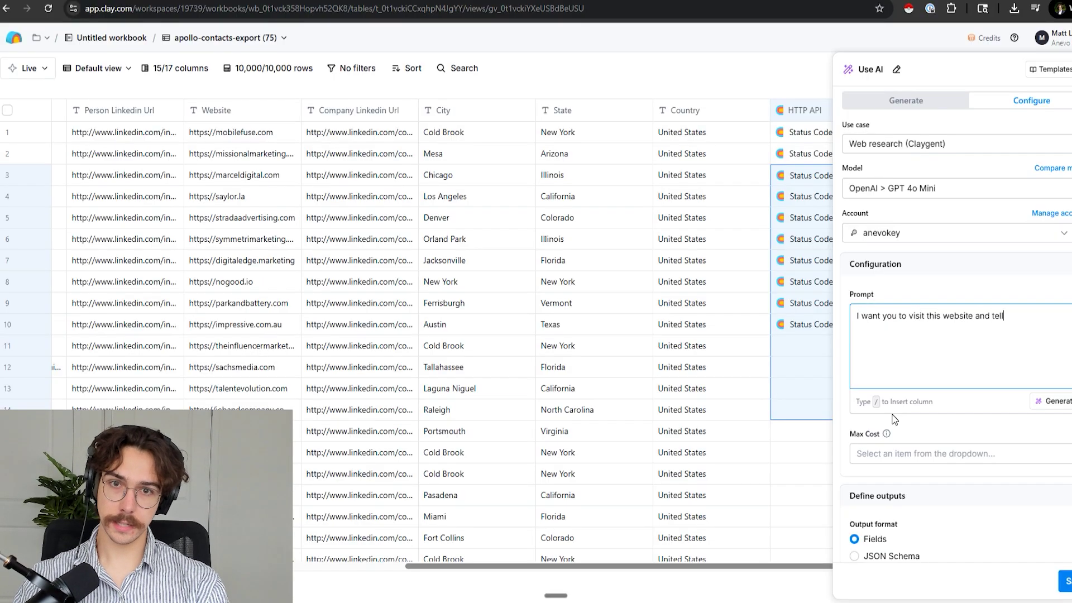
{"action": "type", "text": "re a marketing agen"}
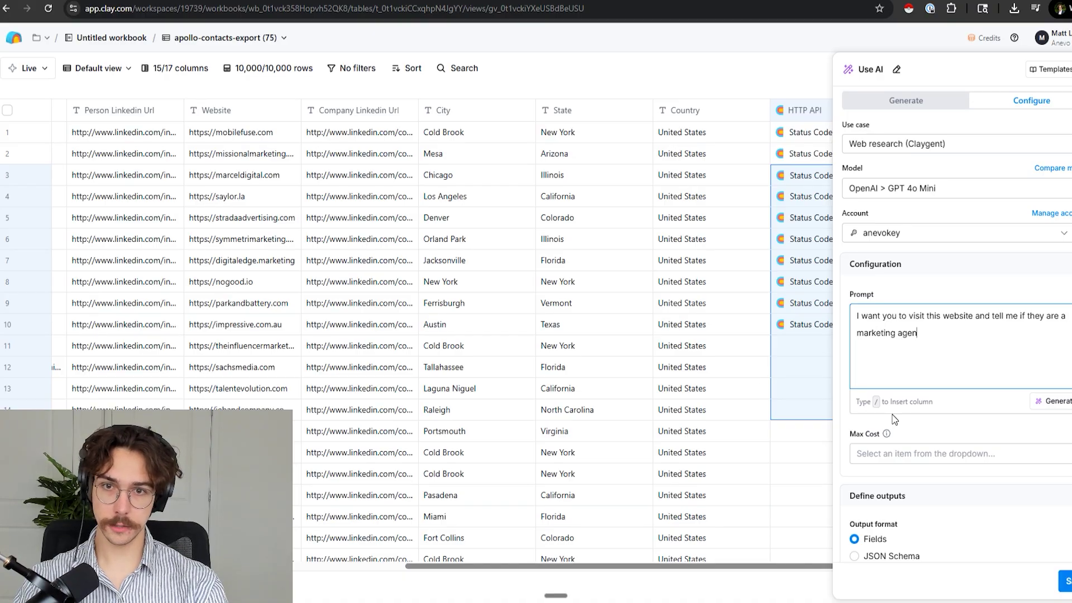
{"action": "type", "text": "cy that sells youtube content or video s"}
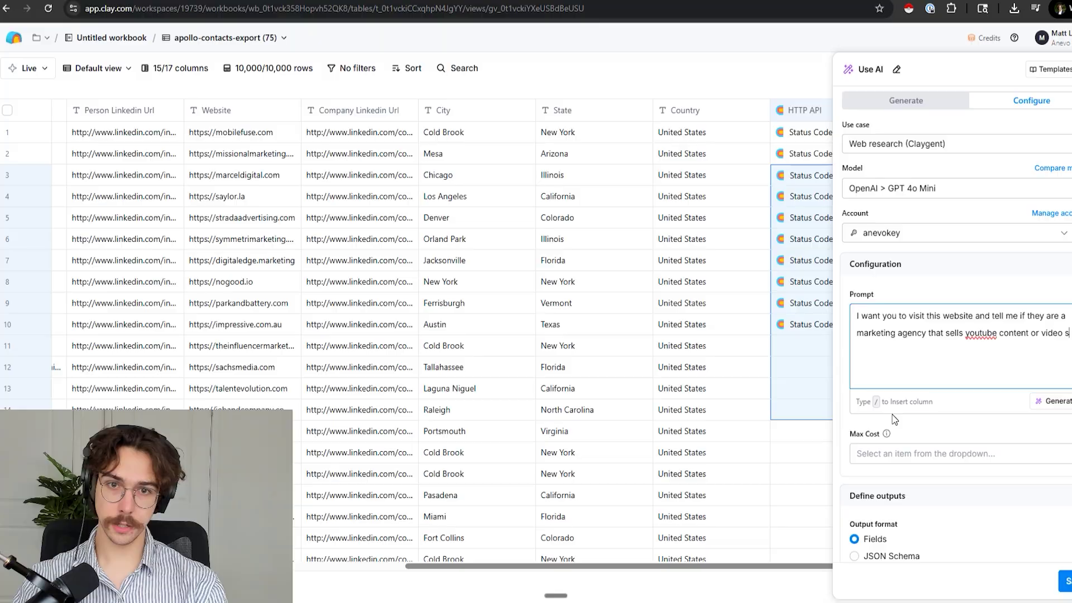
Write the TRUE/FALSE YouTube/video agency prompt, then save and run the column
{"action": "key", "text": "Return"}
{"action": "key", "text": "Return"}
{"action": "type", "text": "If they are, output TRUE, if they aren't output FALSE"}
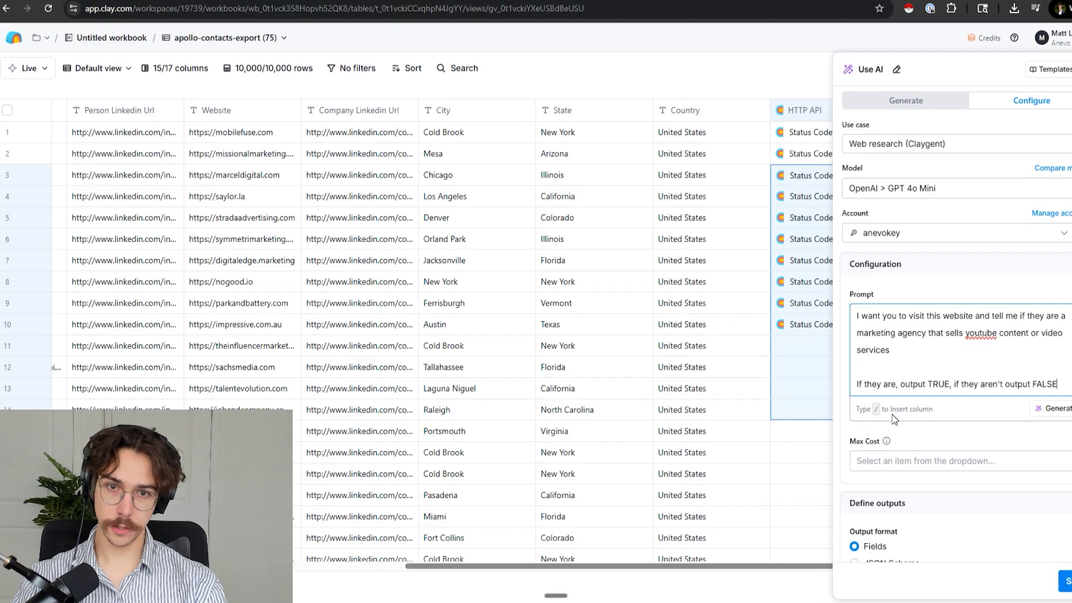
{"action": "type", "text": ", return nothing else except for \"TRUE\" or \"FASLE"}
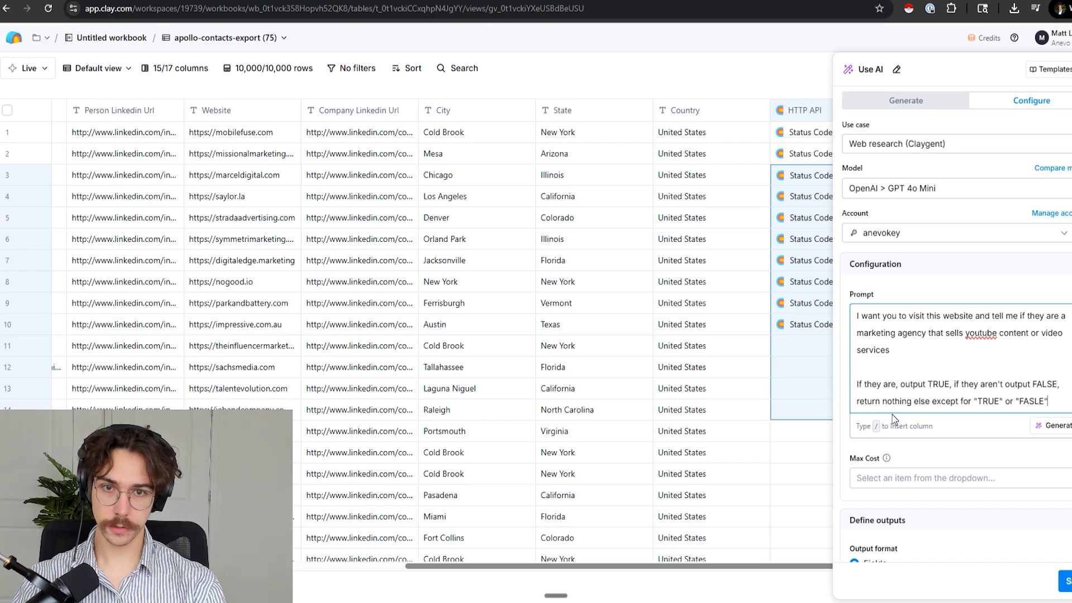
{"action": "left_click", "coordinate": [1064, 581]}
{"action": "left_click", "coordinate": [986, 506]}
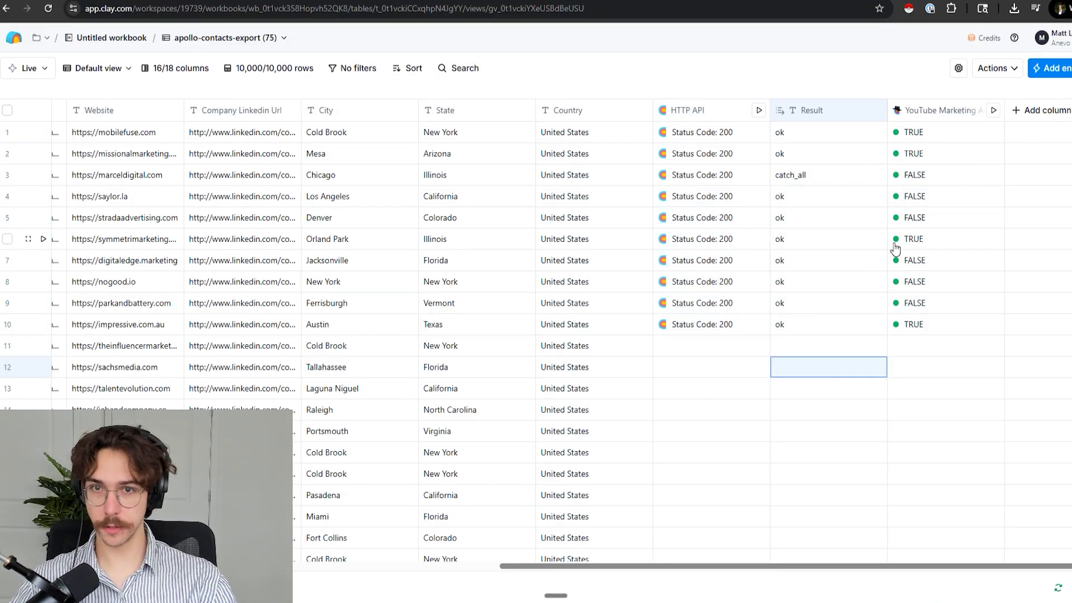
Inspect the details of one agency-check cell's TRUE/FALSE answer
{"action": "left_click", "coordinate": [945, 431]}
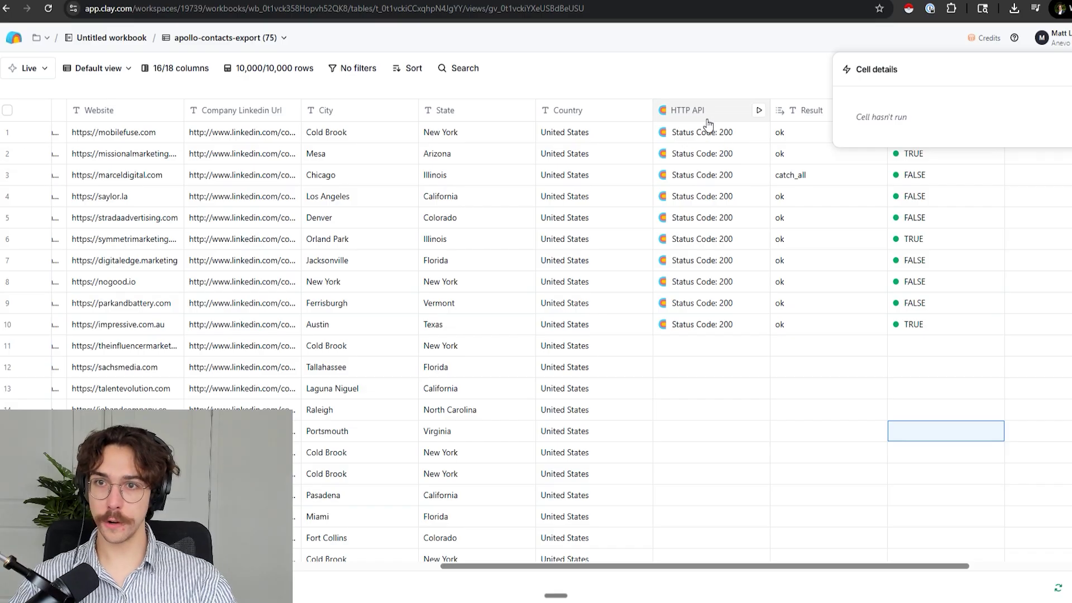
{"action": "left_click", "coordinate": [707, 116]}
{"action": "mouse_move", "coordinate": [700, 320]}
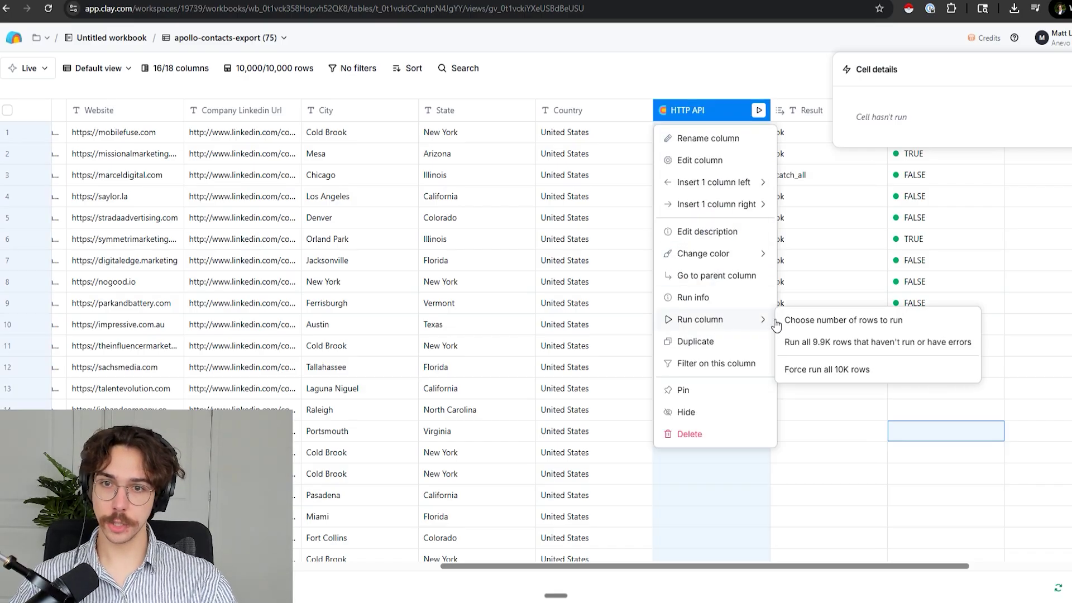
{"action": "key", "text": "Escape"}
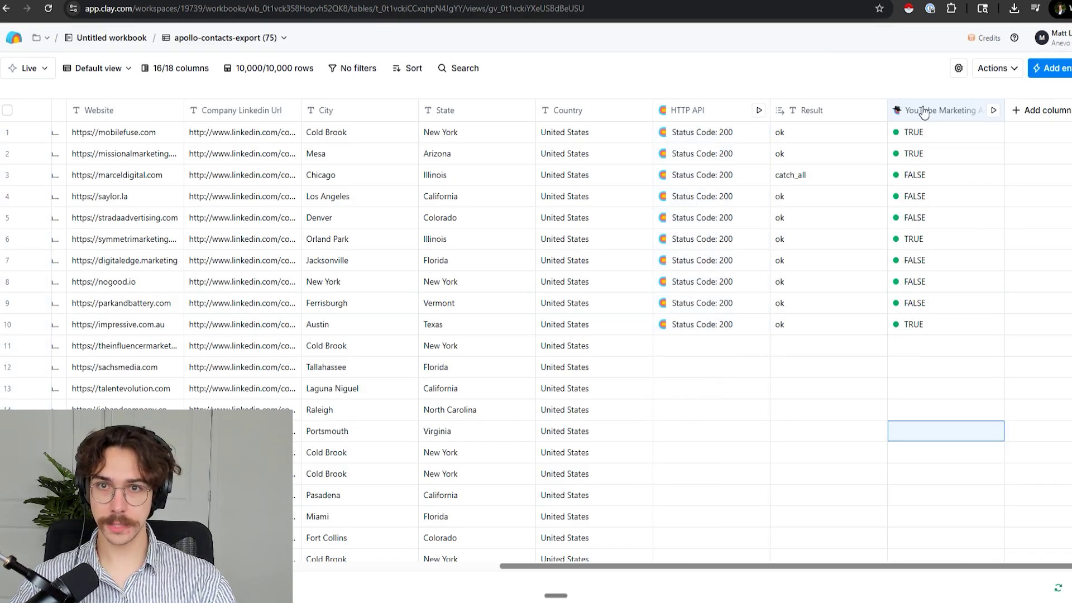
{"action": "left_click", "coordinate": [924, 110]}
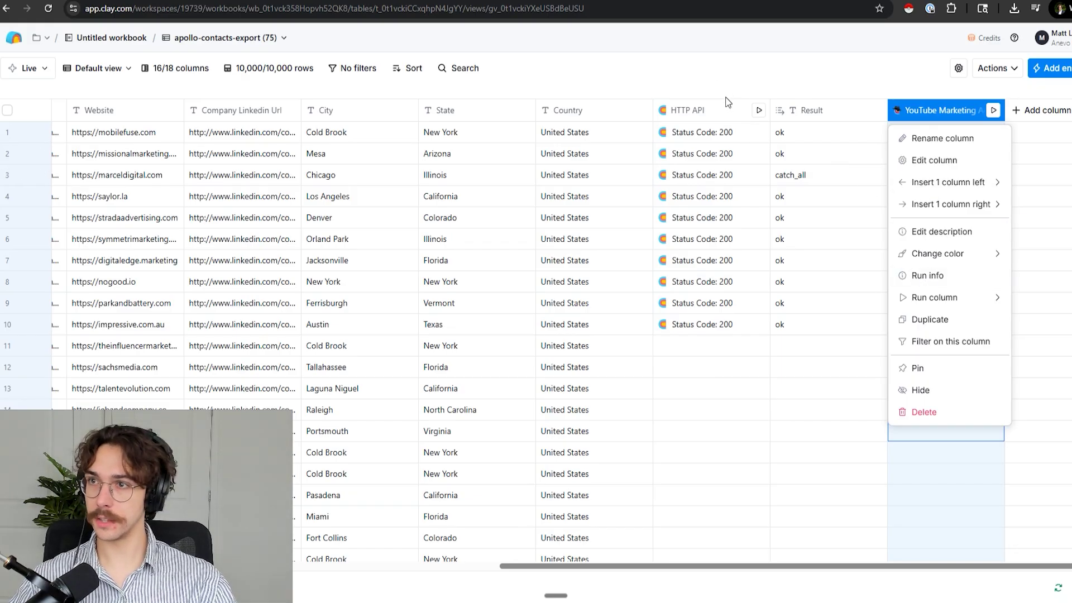
{"action": "key", "text": "Escape"}
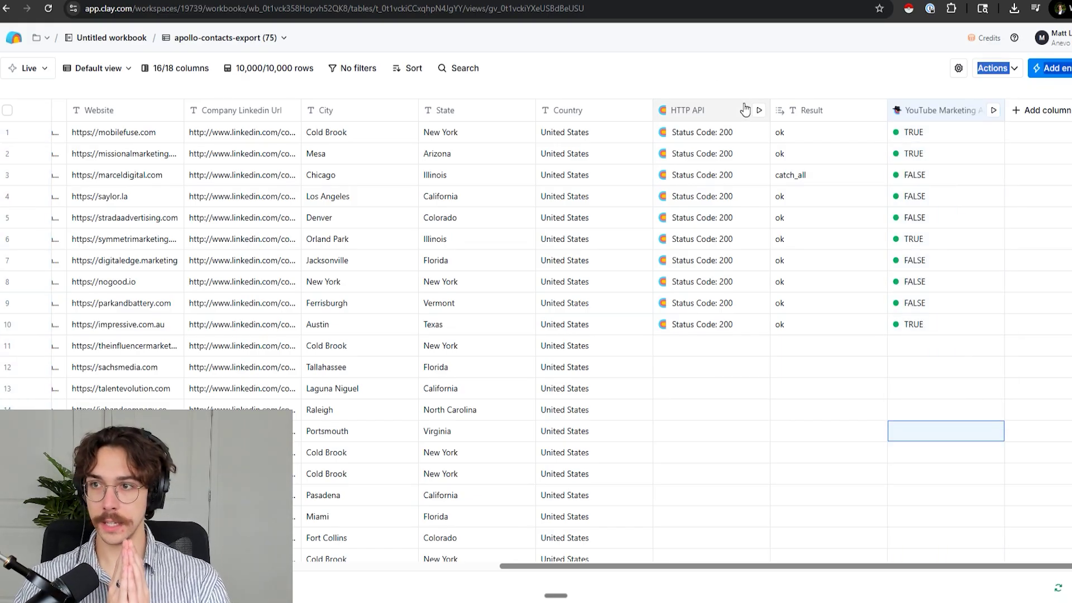